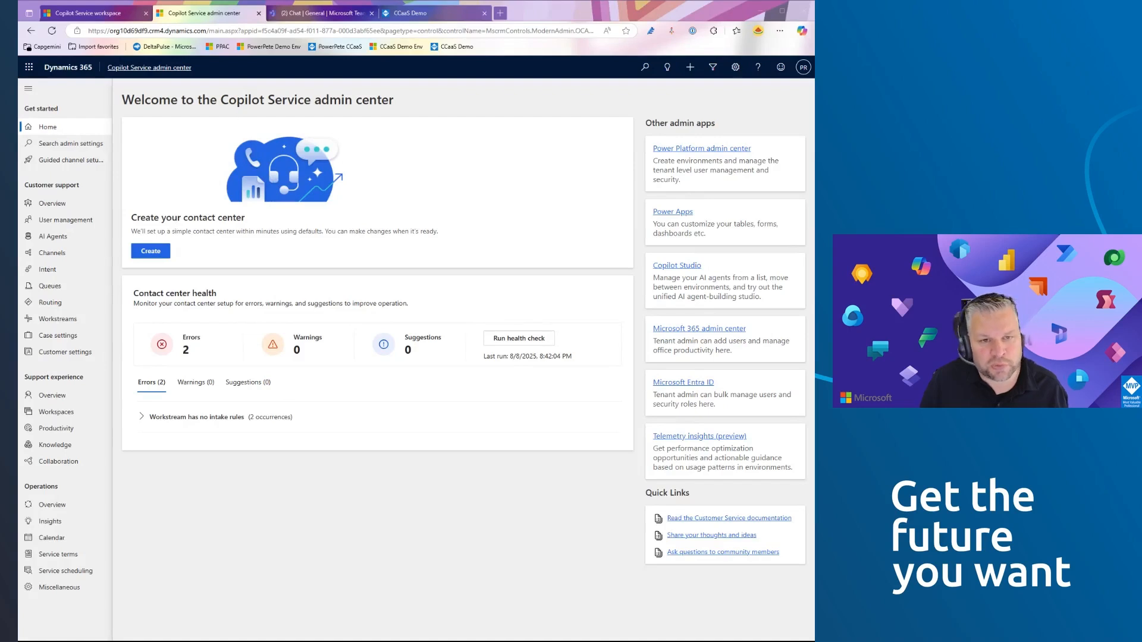
Open the channel management settings and review which support channels are enabled
click(85, 260)
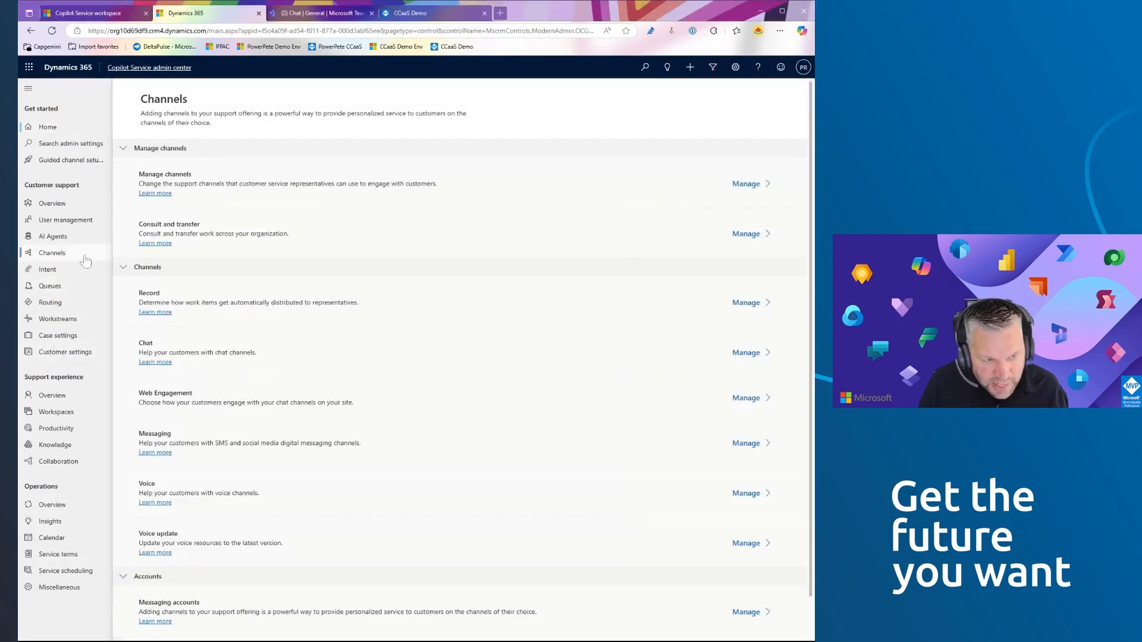
click(746, 184)
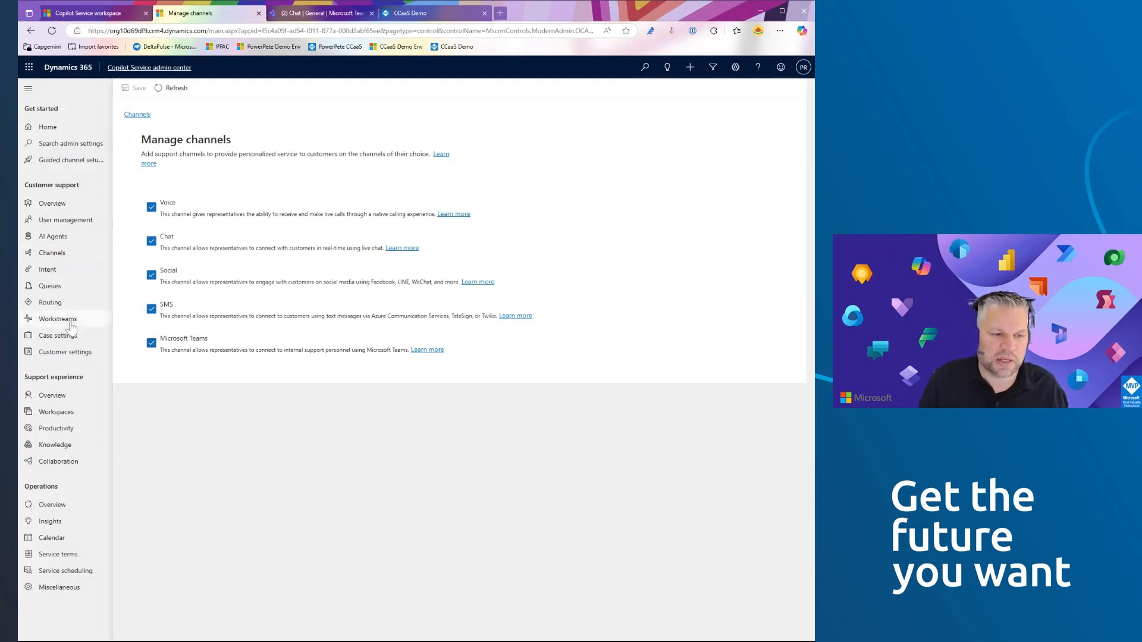
Start a new inbound workstream and name it "Teams Support"
click(71, 326)
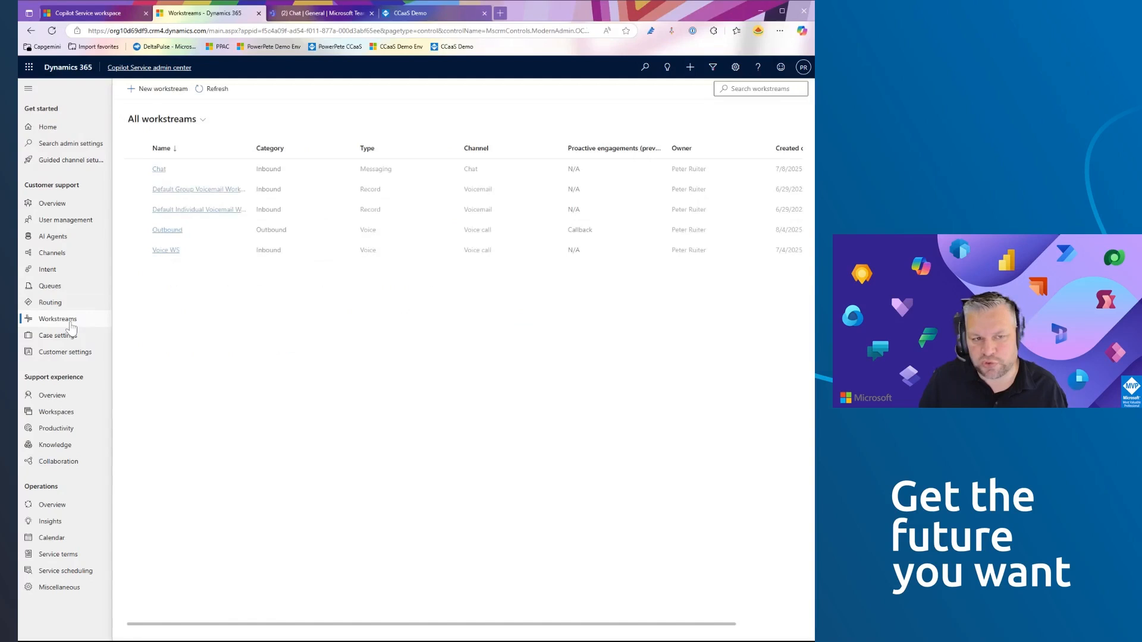
click(158, 89)
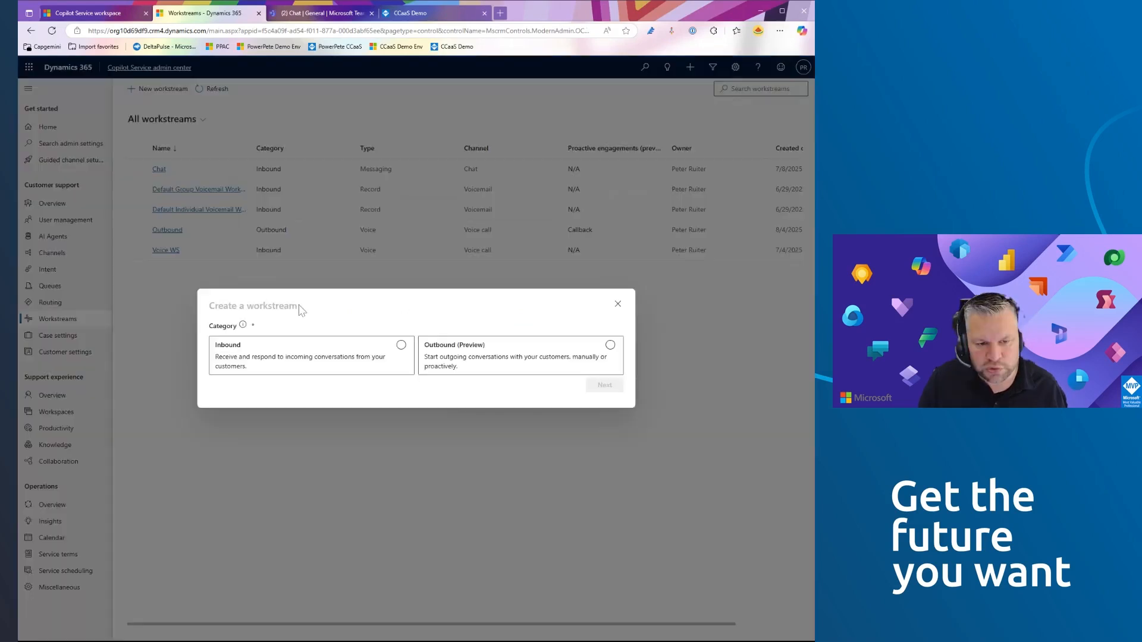
click(402, 358)
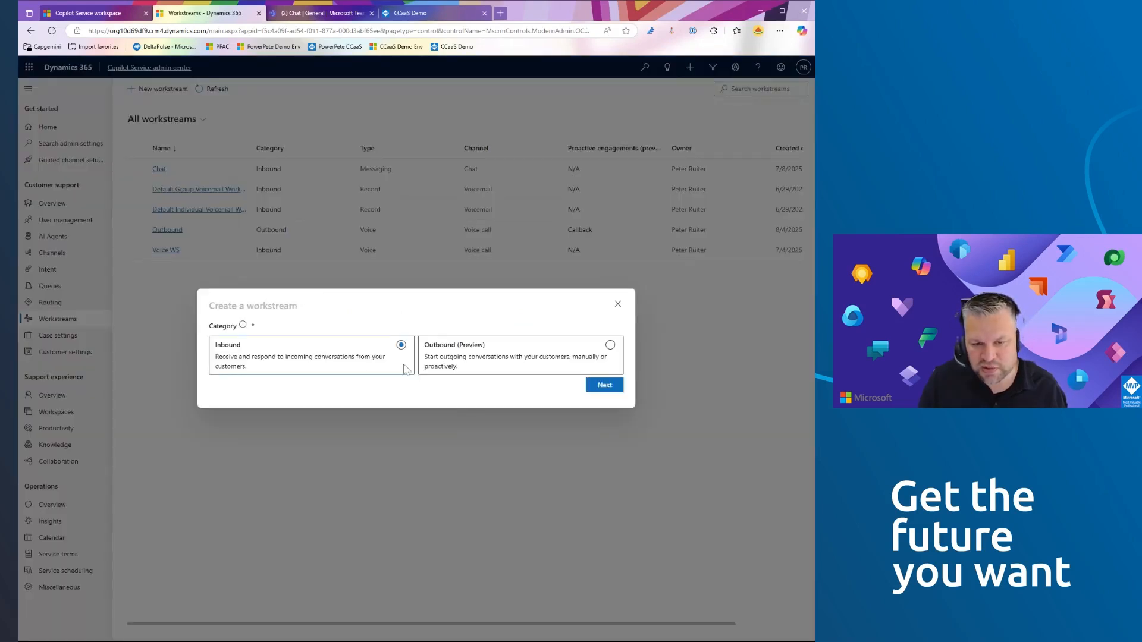
click(604, 386)
click(274, 313)
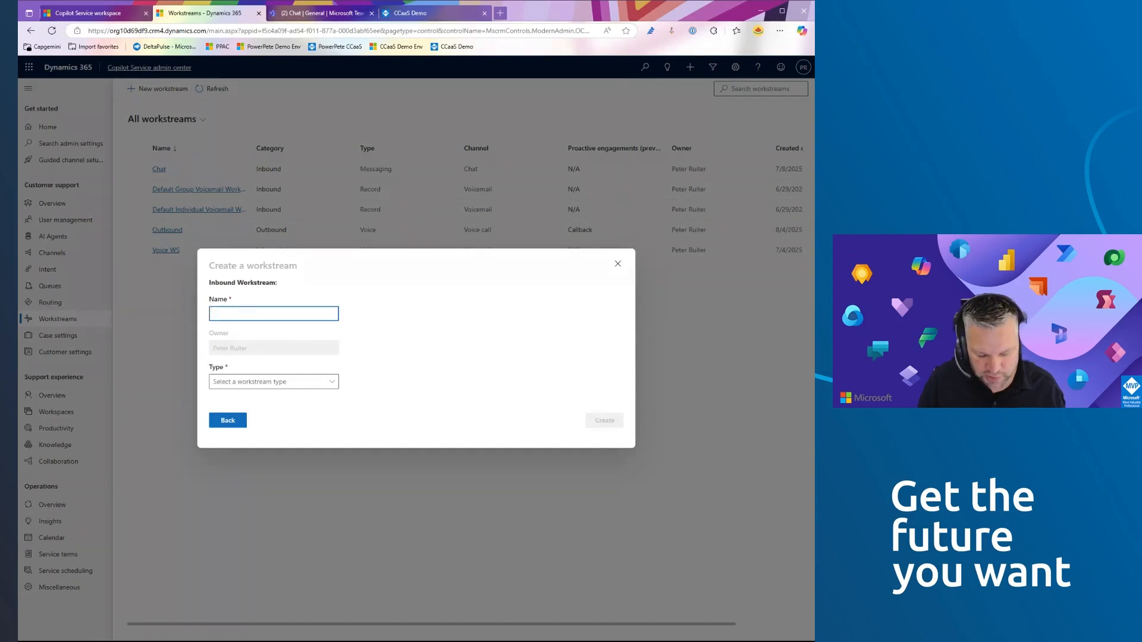
text(Teams Support)
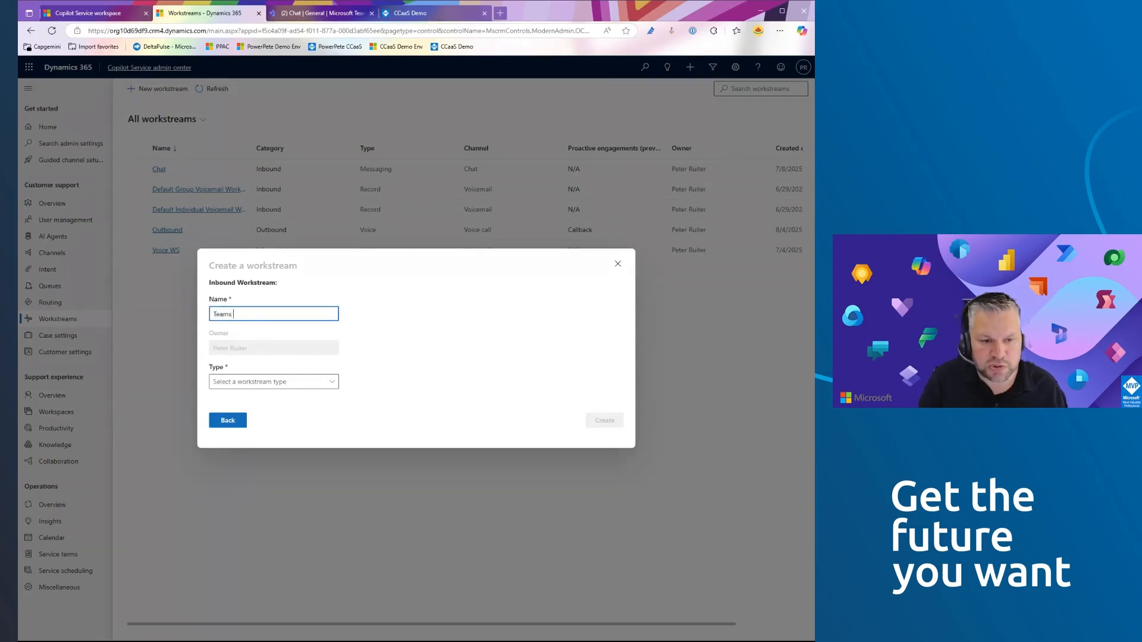
Set the workstream's type to Messaging and its channel to Microsoft Teams, and create it
click(265, 381)
click(259, 404)
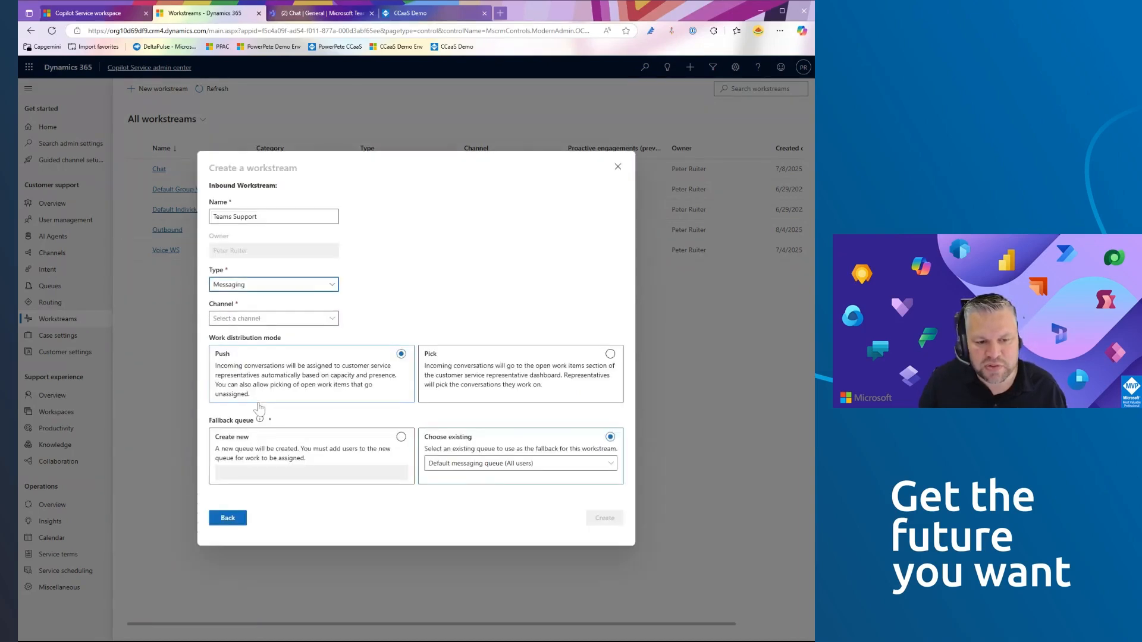
click(320, 324)
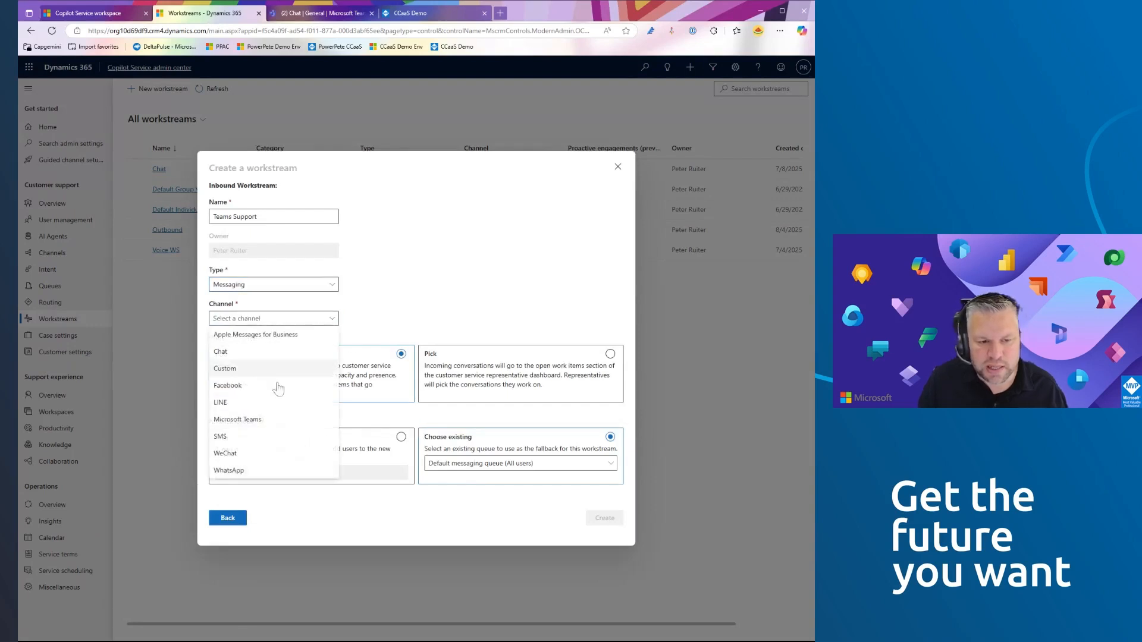
click(248, 422)
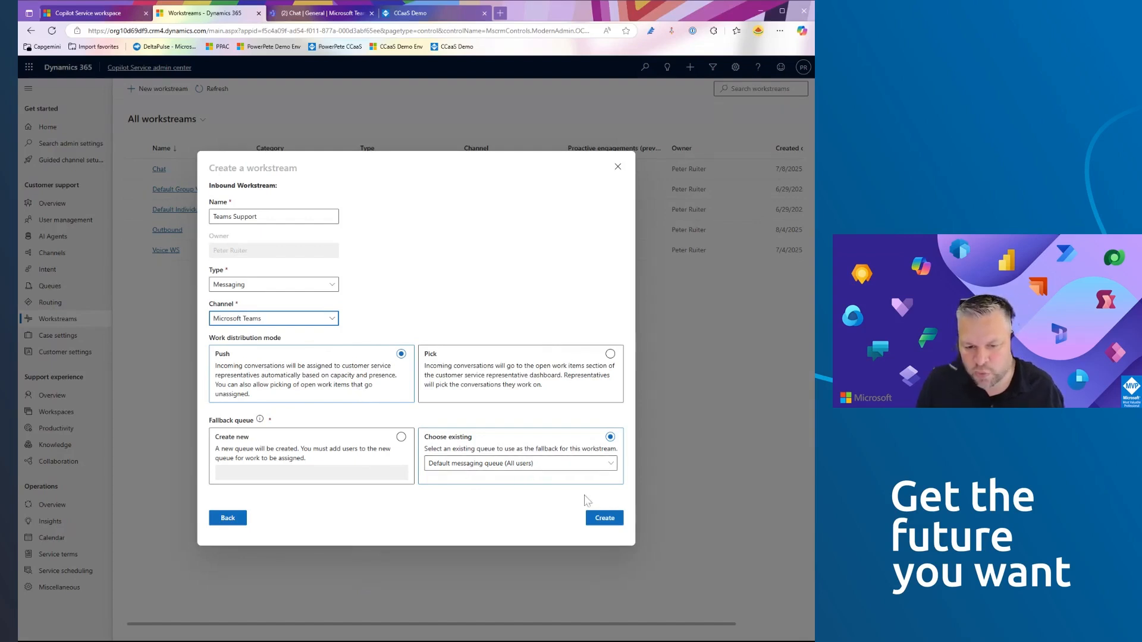
click(604, 517)
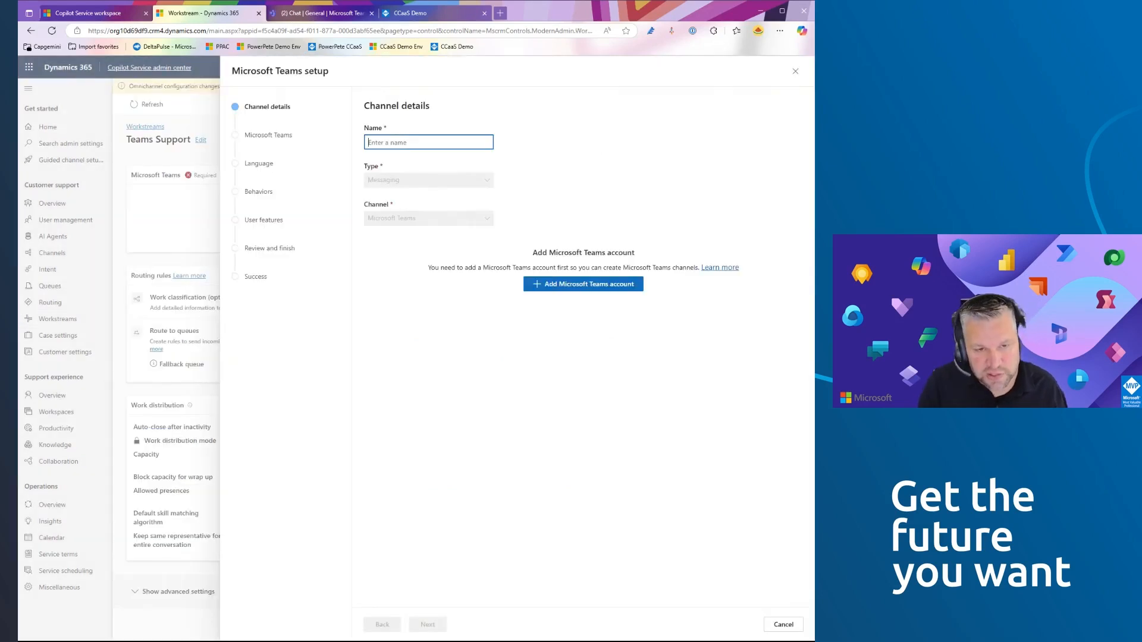
Name the workstream's Microsoft Teams channel "Teams Support" and start adding a Microsoft Teams account
text(Tea)
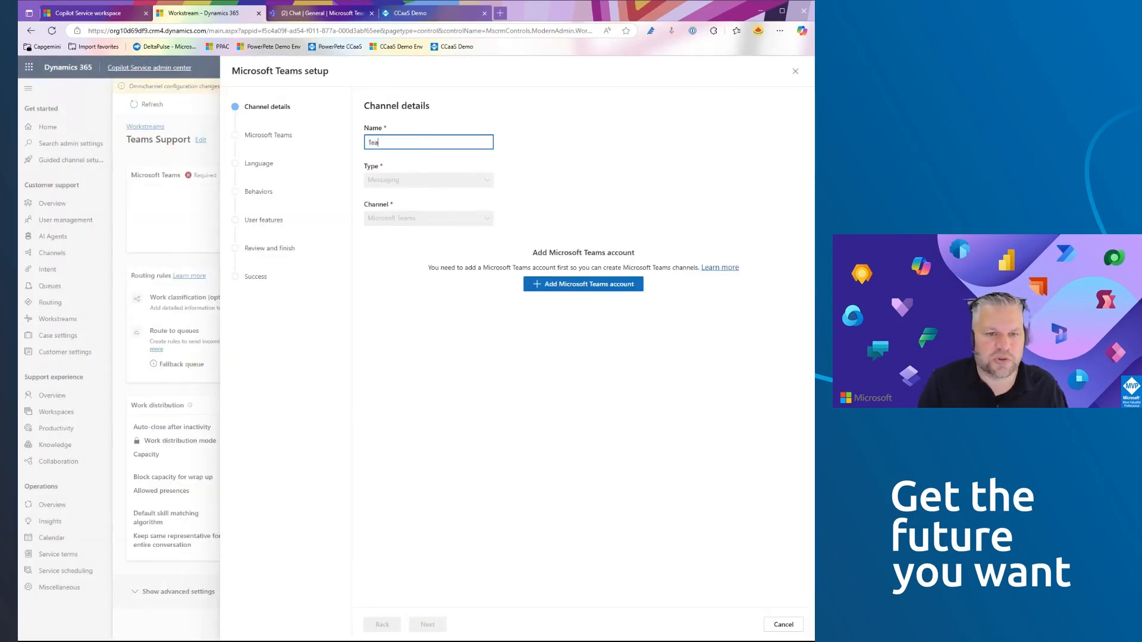
text(ms Support)
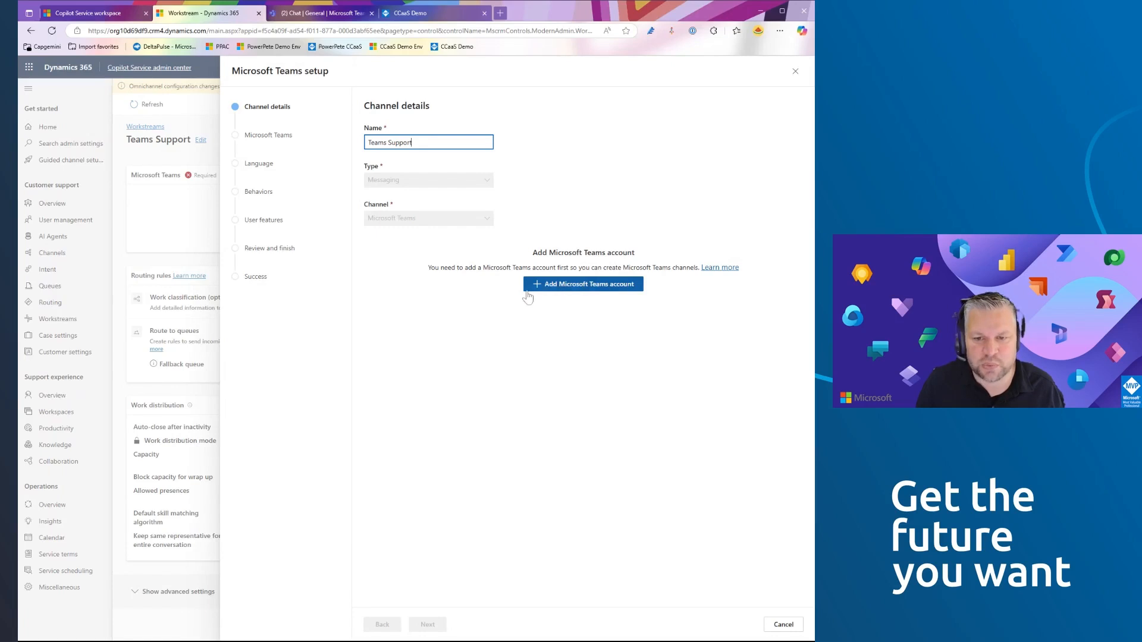
click(557, 290)
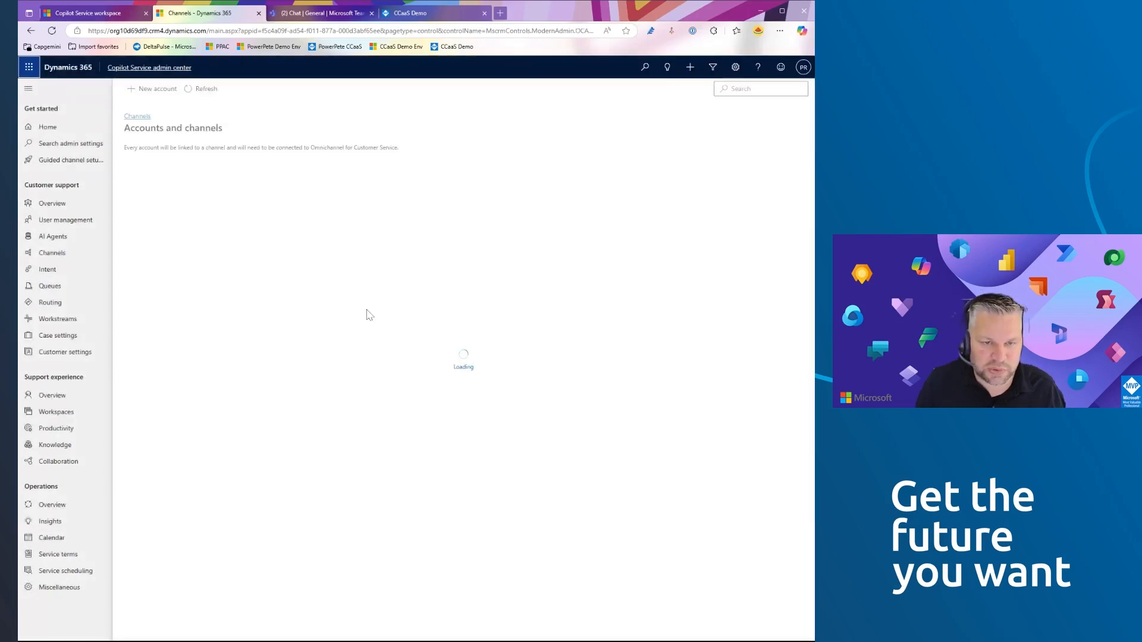
Add an account named "Teams" for the Microsoft Teams channel, accepting the data-sharing consent, and continue to its callback information
text(Teams)
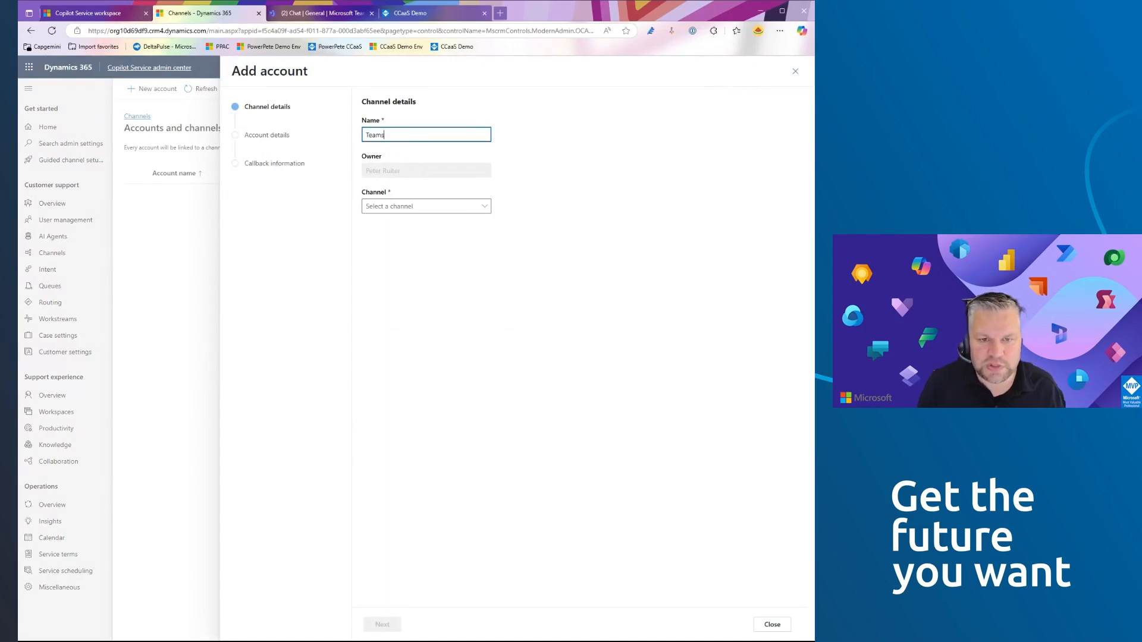
click(426, 207)
click(415, 503)
click(366, 229)
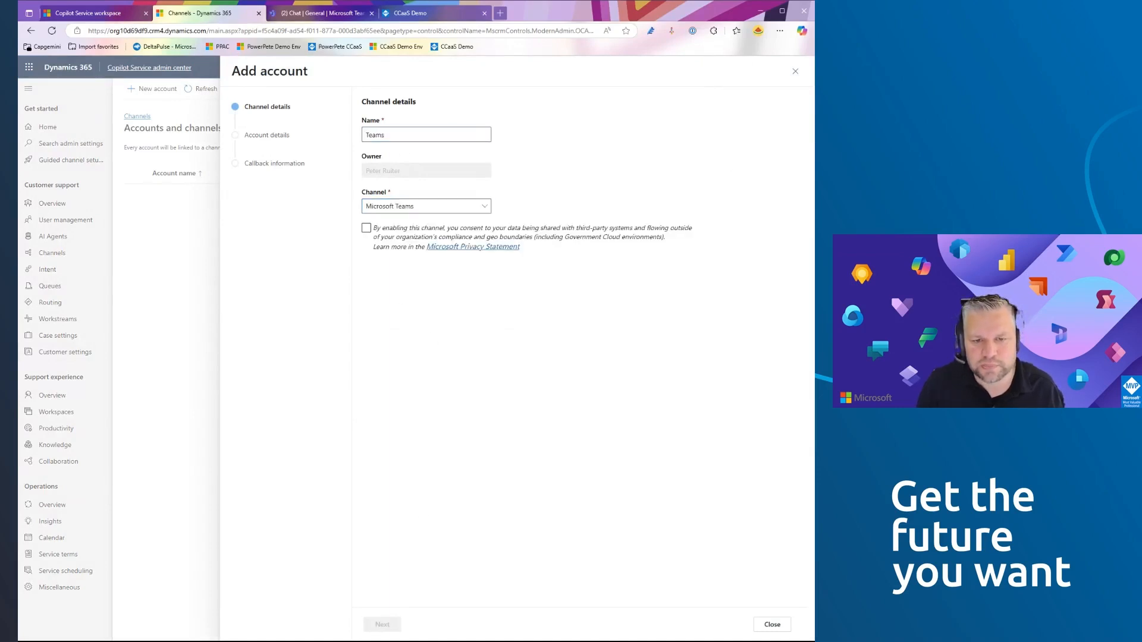
click(366, 228)
click(382, 625)
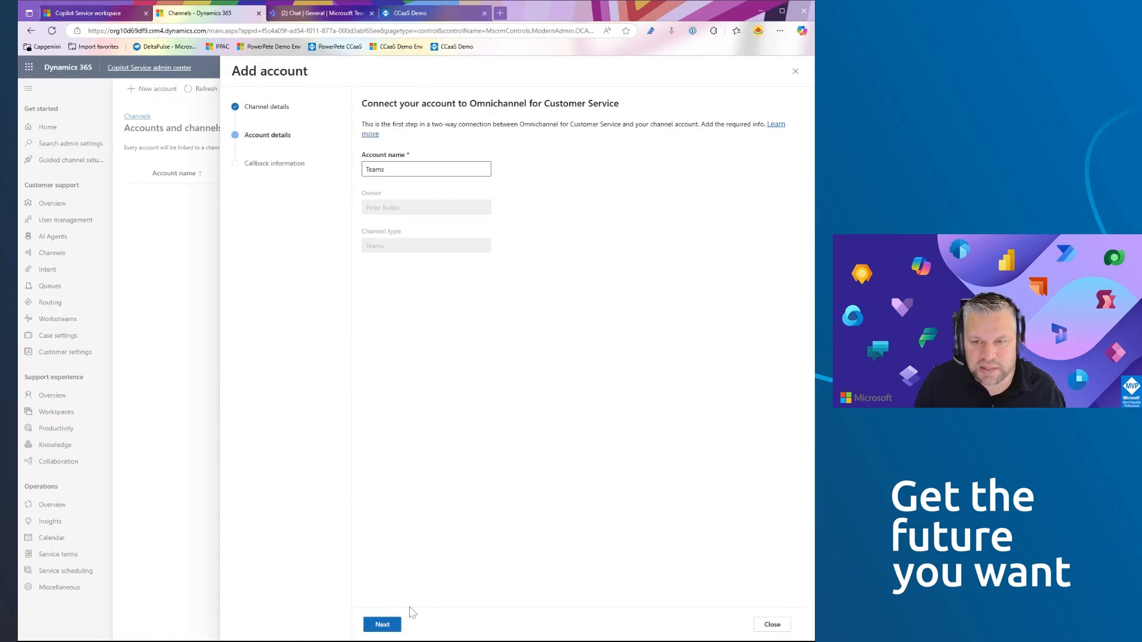
click(383, 624)
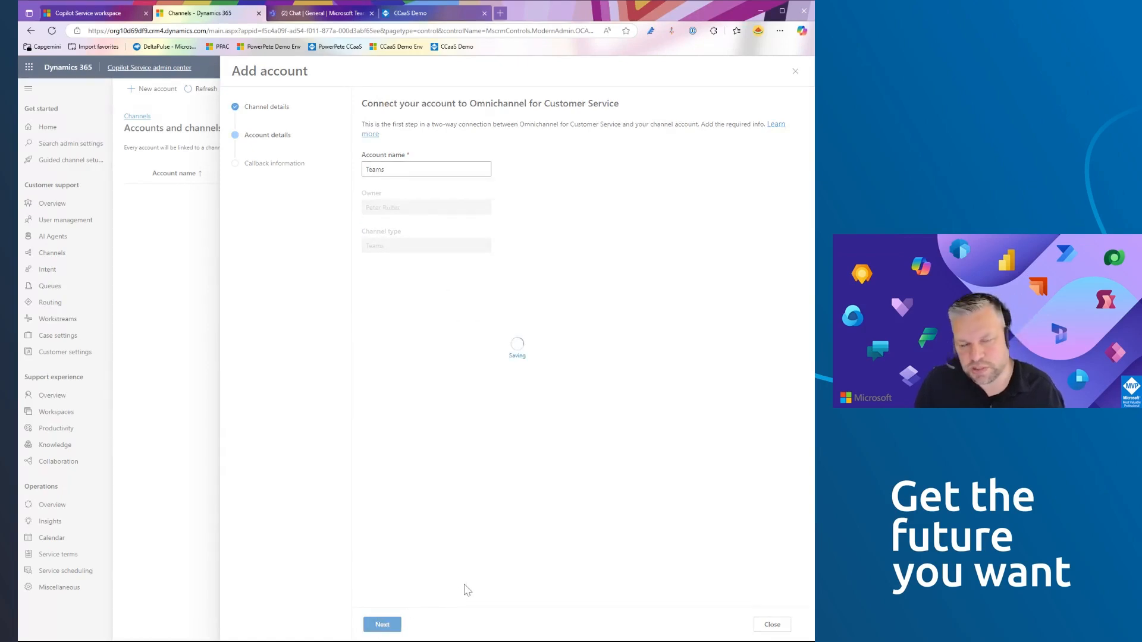
drag(526, 167, 364, 158)
click(530, 364)
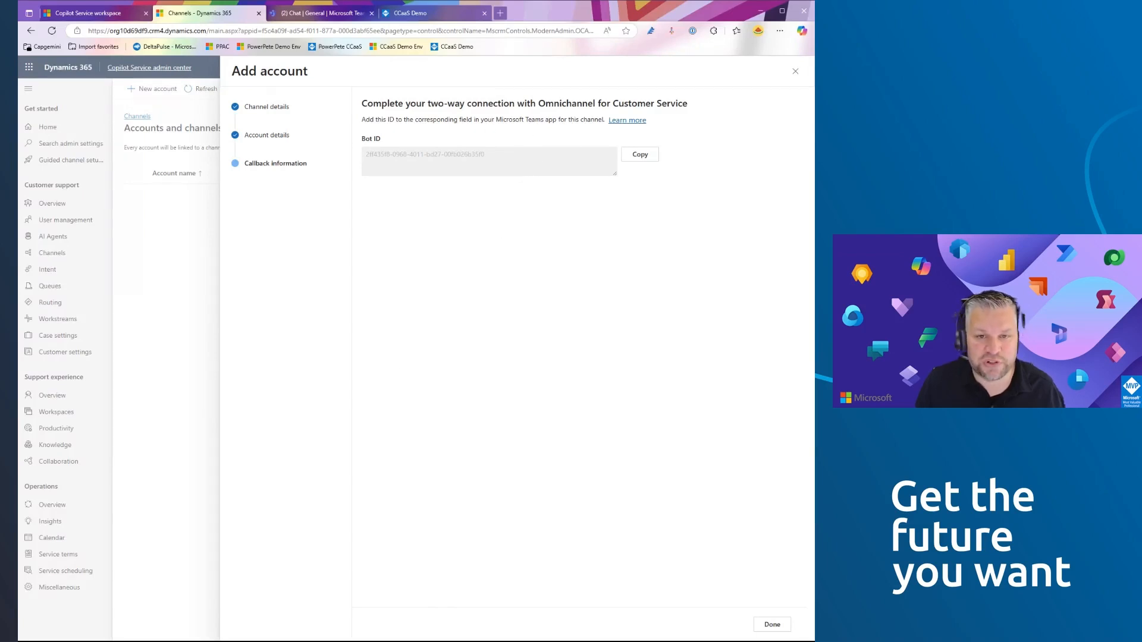
Switch to Microsoft Teams, open the Developer Portal and look up "developer" among the apps
click(347, 16)
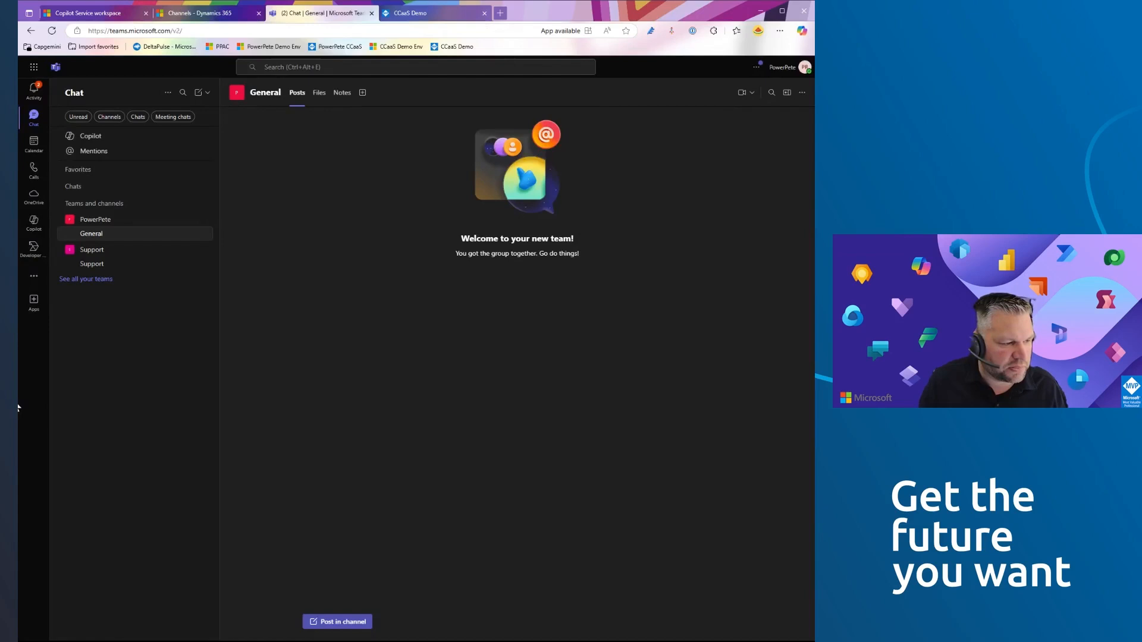
click(31, 250)
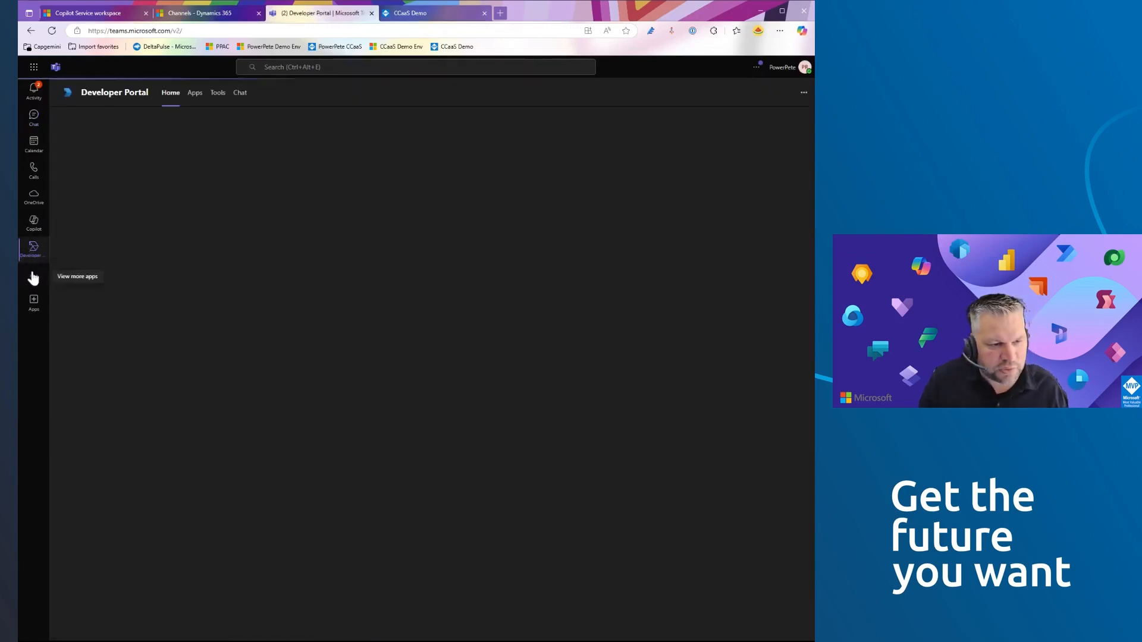
click(34, 276)
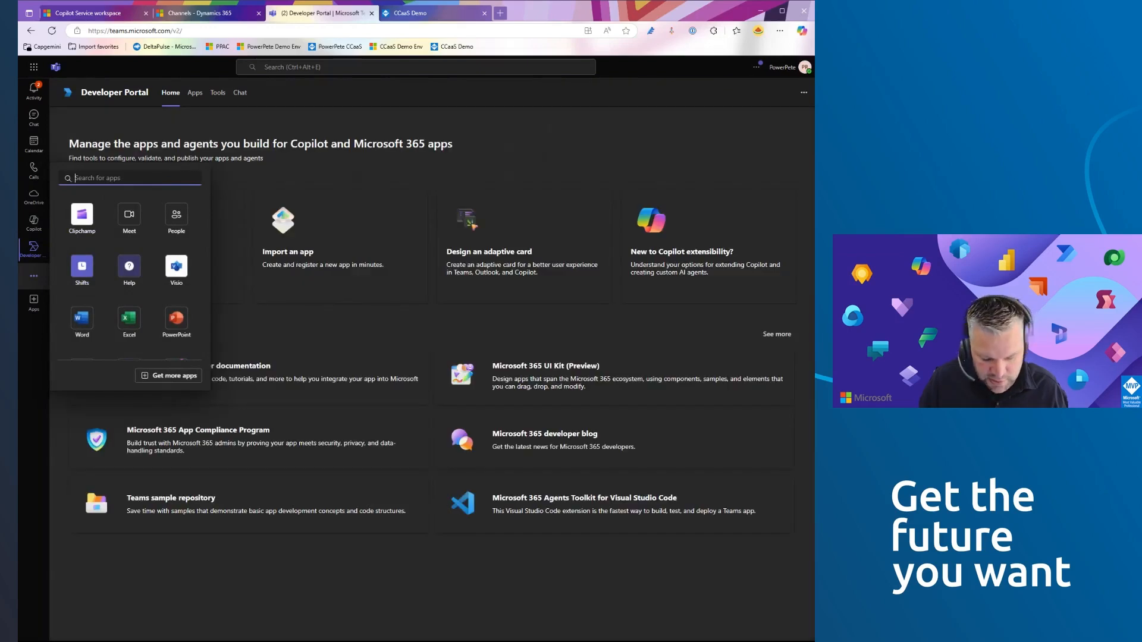
text(developer)
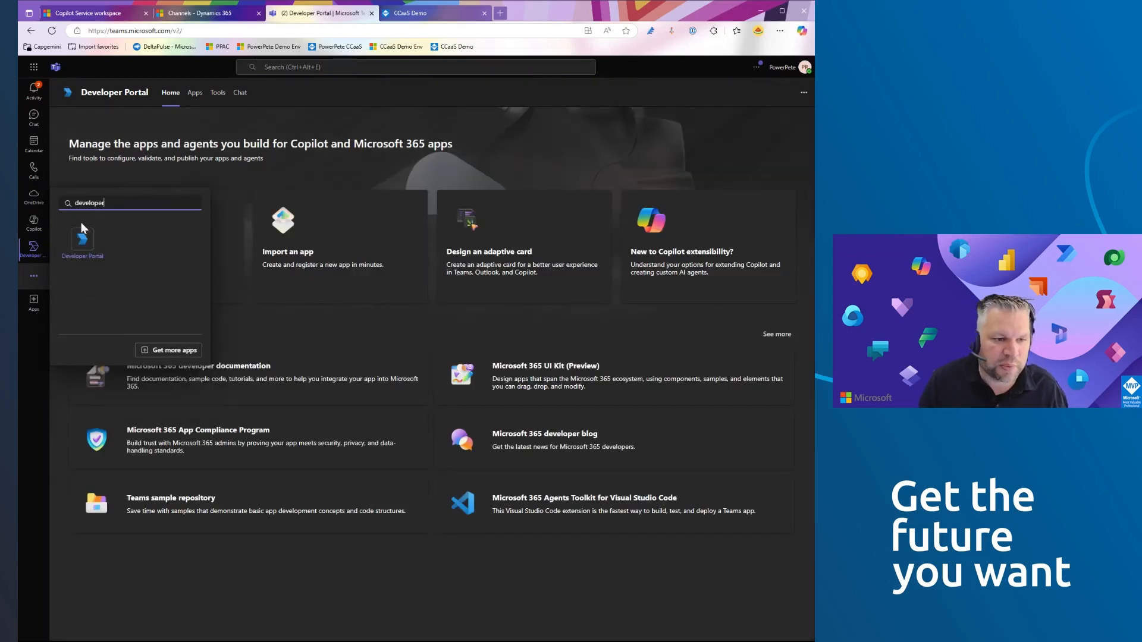
click(38, 255)
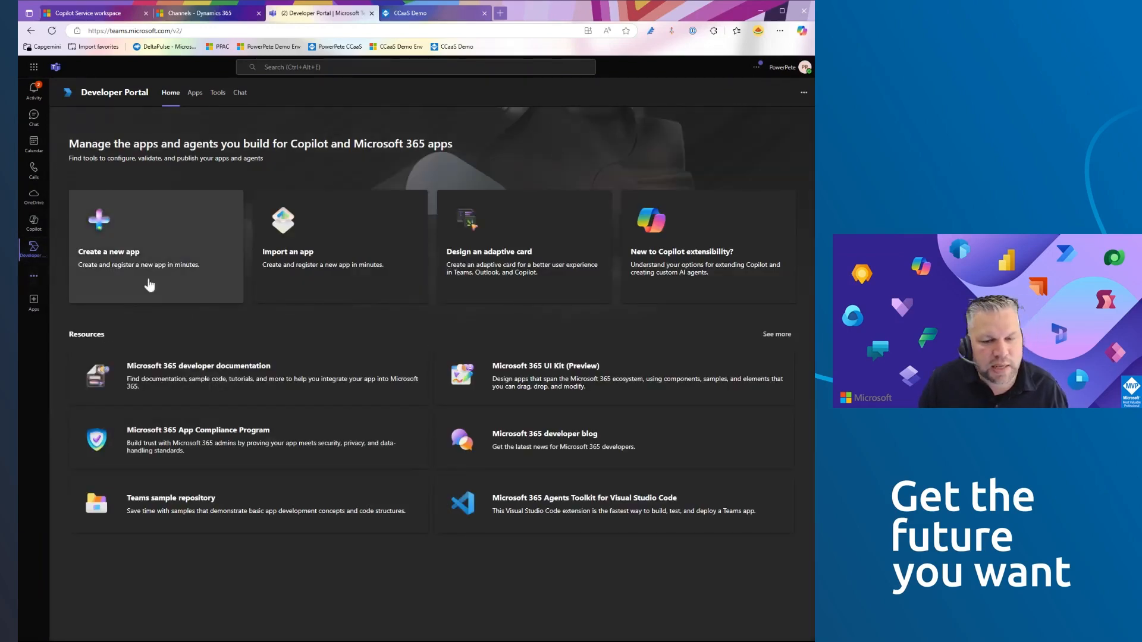
Create a new app named "Teams Live Support" with manifest version Latest Stable (v1.22)
click(191, 248)
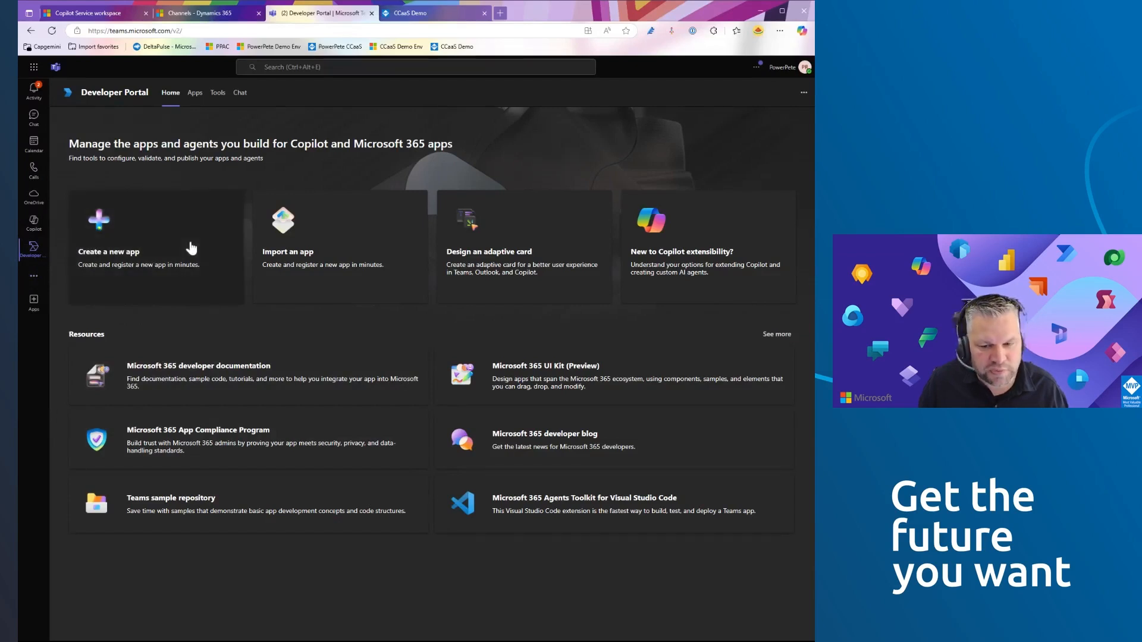
text(T)
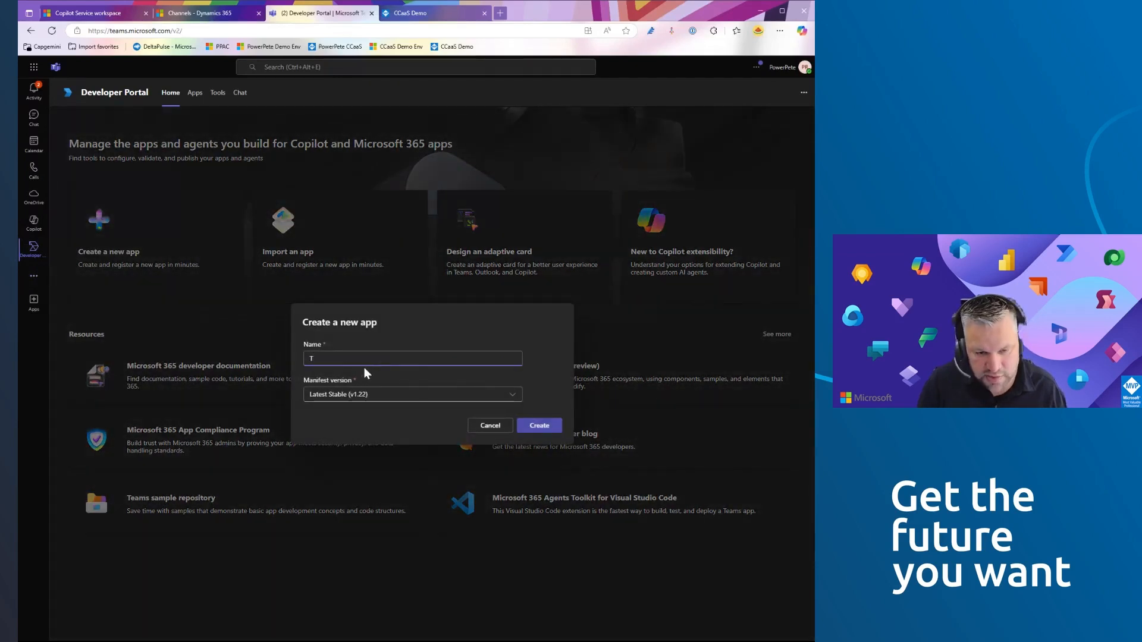
text(eams Live Support)
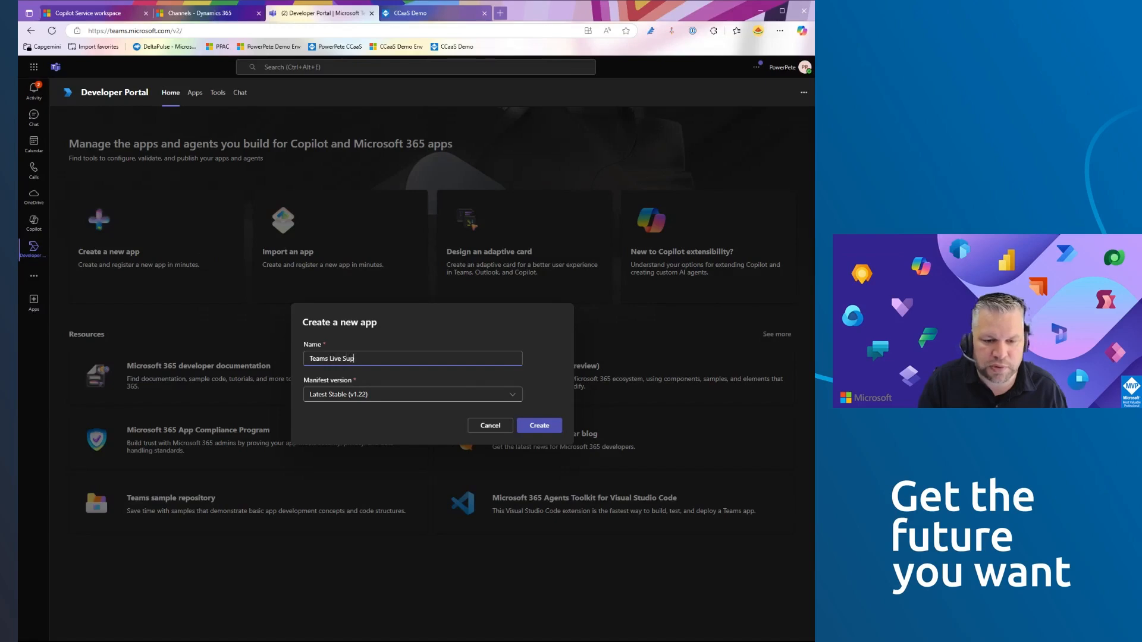
click(543, 427)
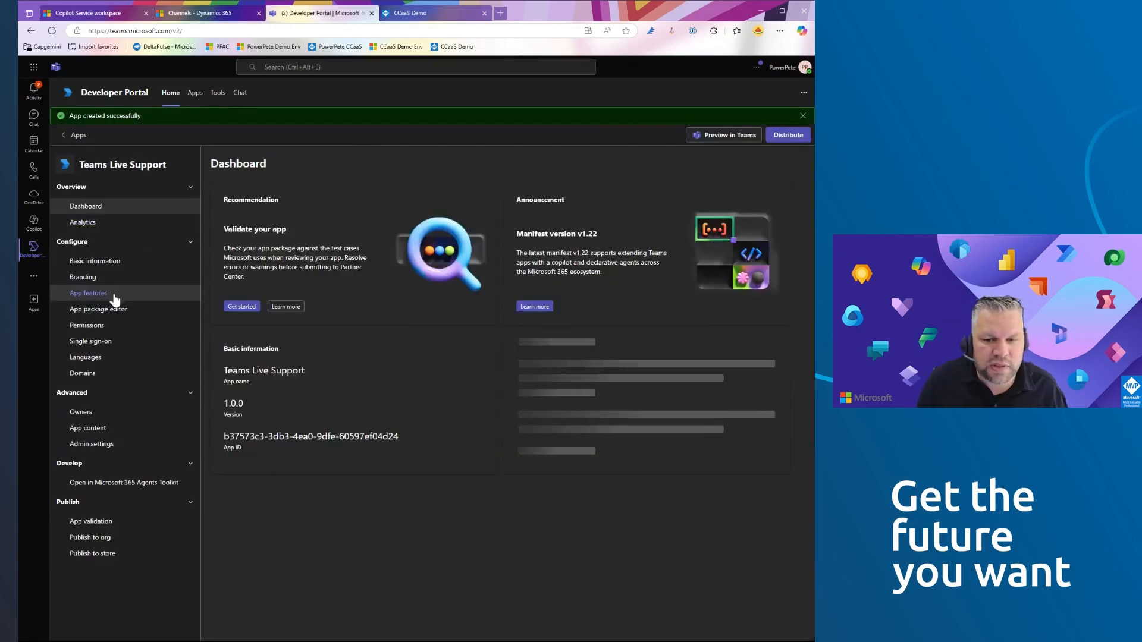
Set the app's Bot feature to use an entered bot ID and copy the Teams account's Bot ID from the Copilot Service admin center
click(102, 277)
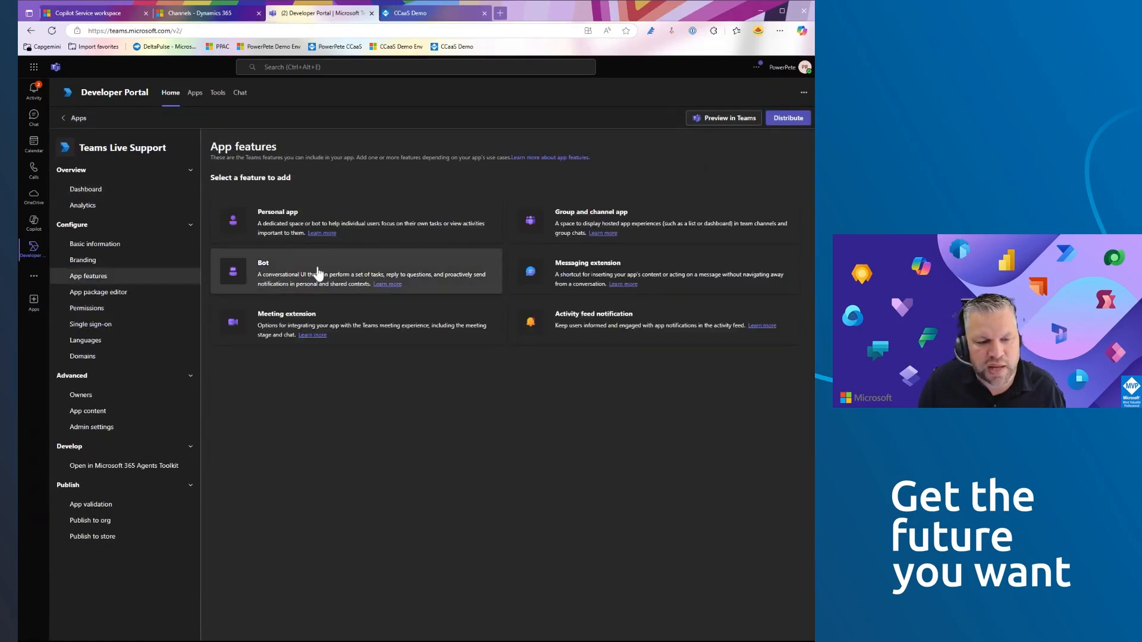
click(291, 280)
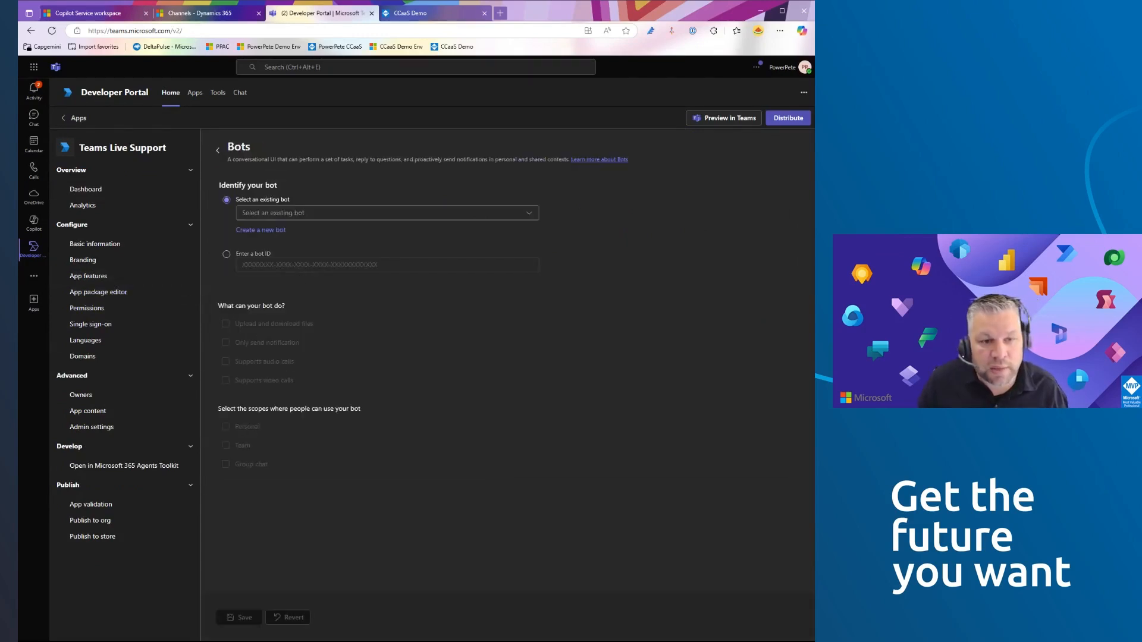
click(253, 254)
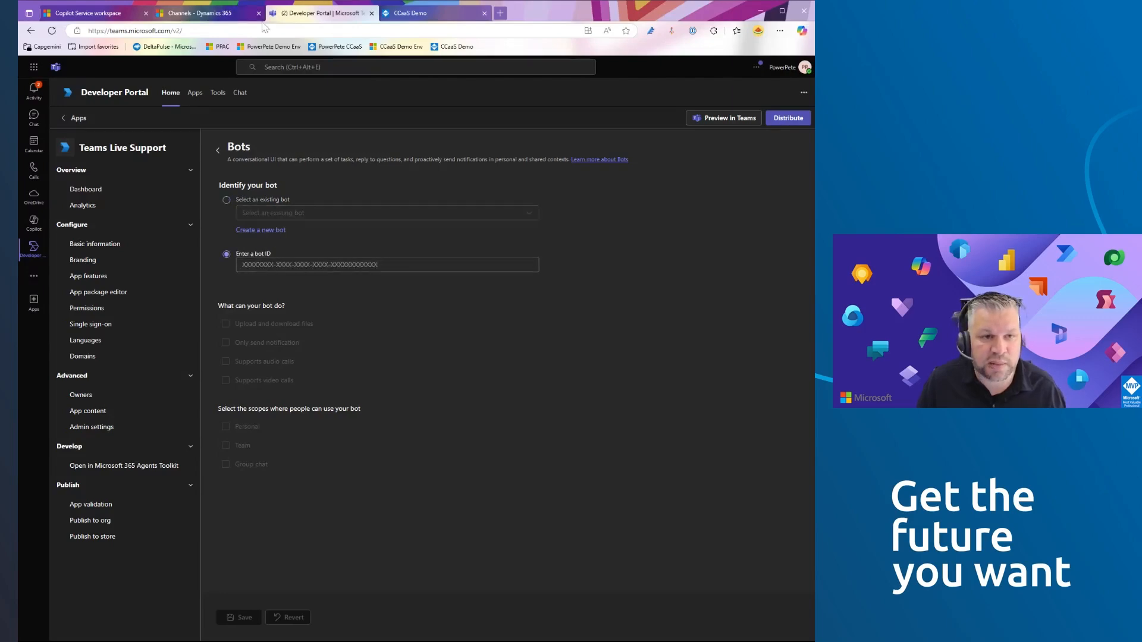
click(180, 18)
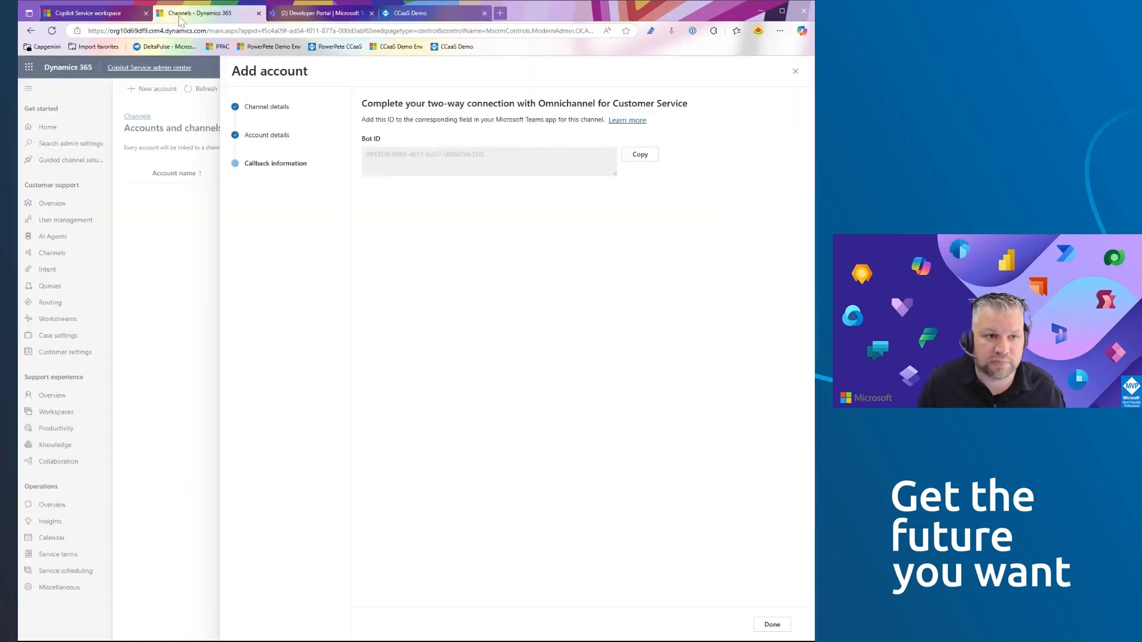
click(640, 155)
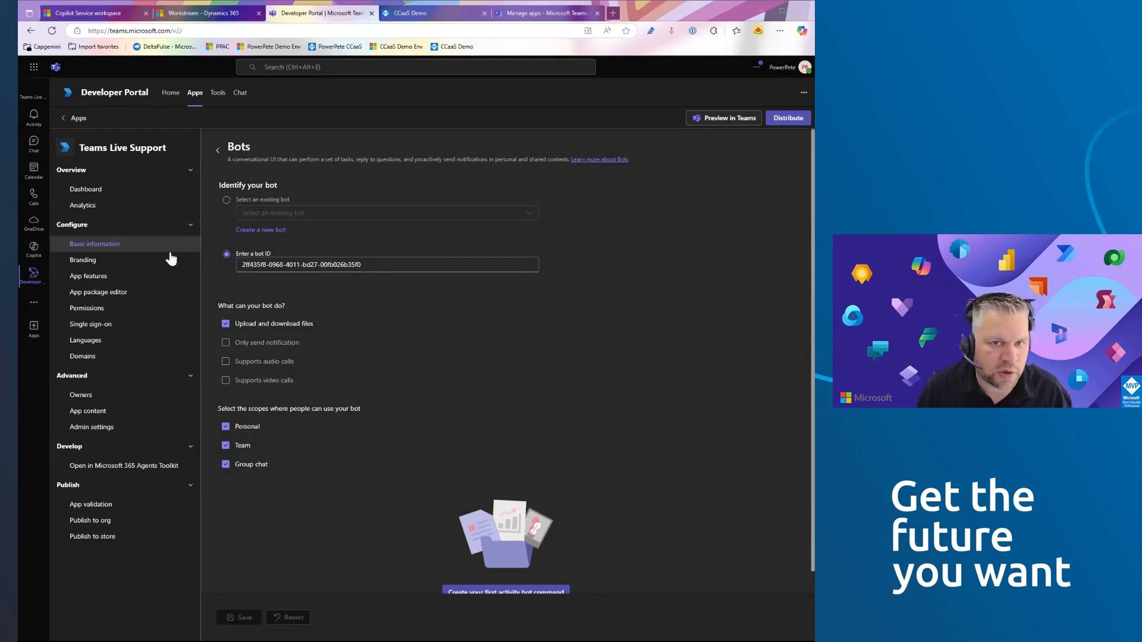
Review the Teams Live Support app's basic information, domains, app features and branding
click(135, 244)
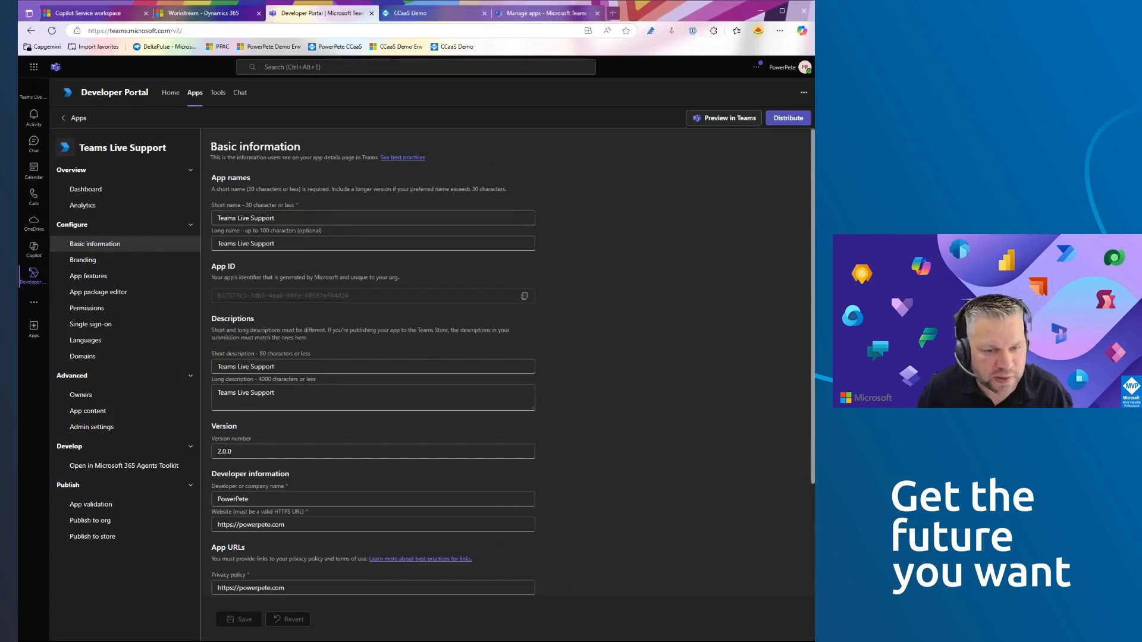
click(274, 218)
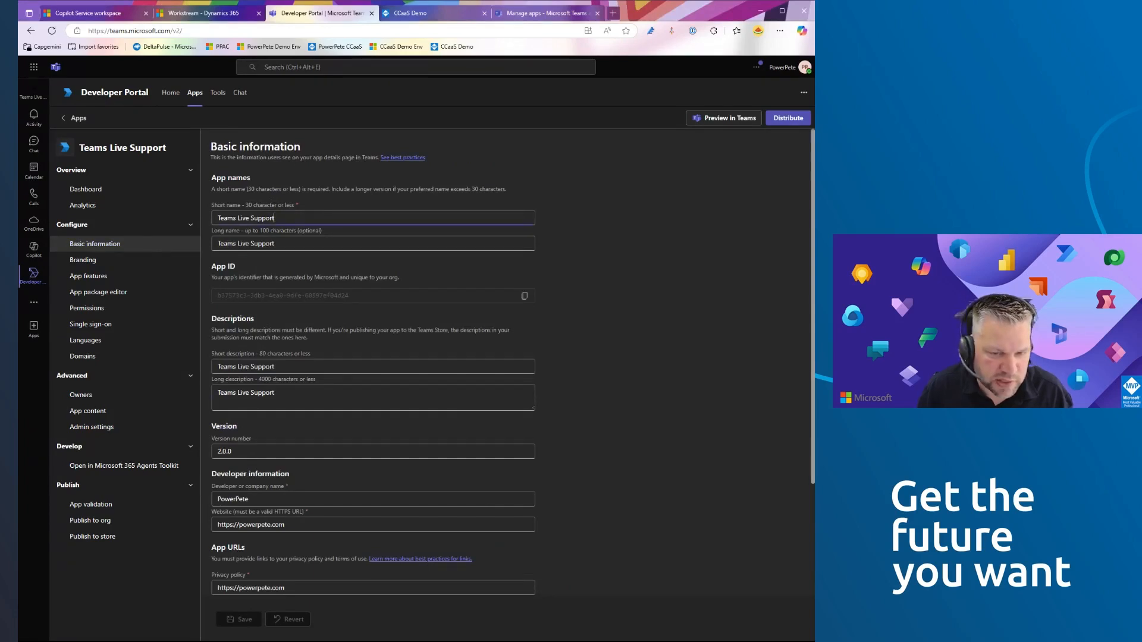
click(330, 245)
scroll(322, 265, down, 2)
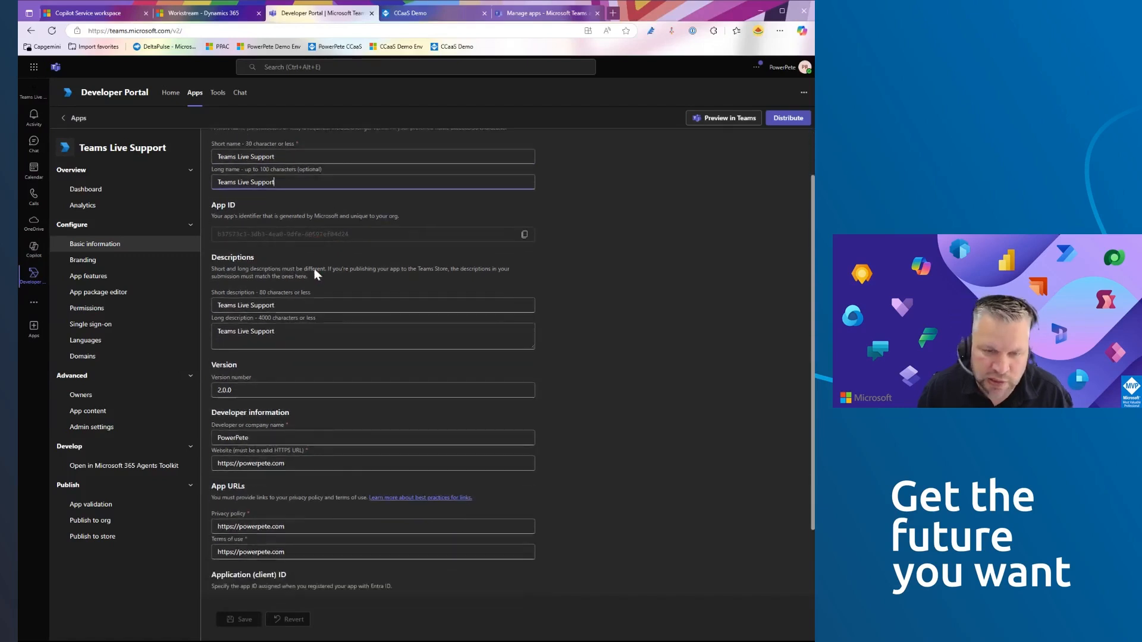
scroll(373, 357, down, 1)
scroll(294, 405, down, 1)
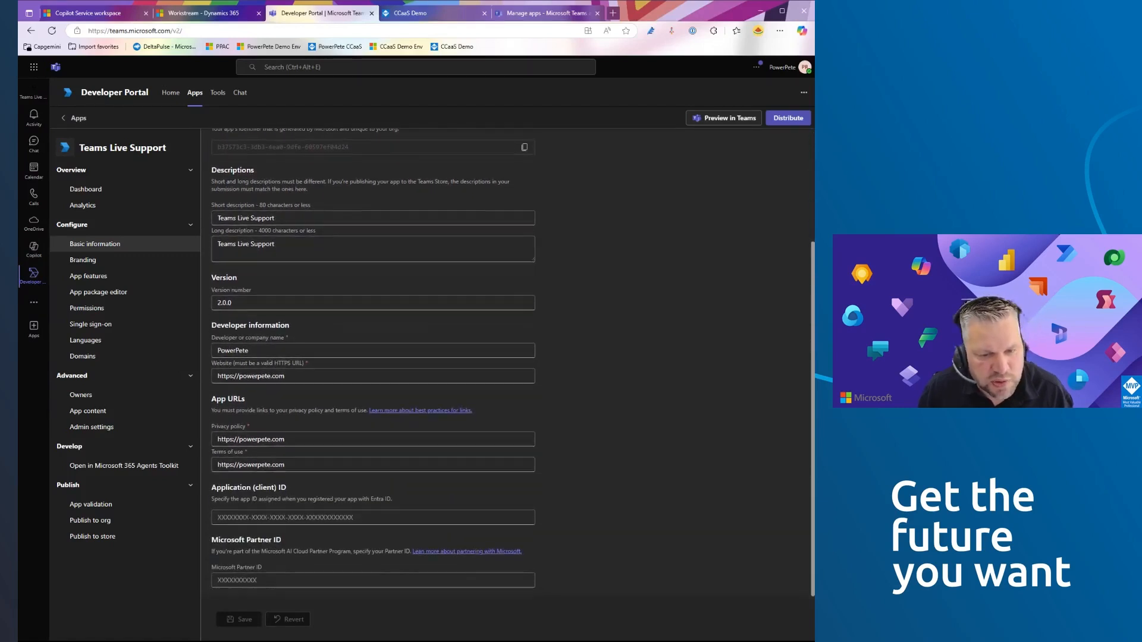
click(304, 370)
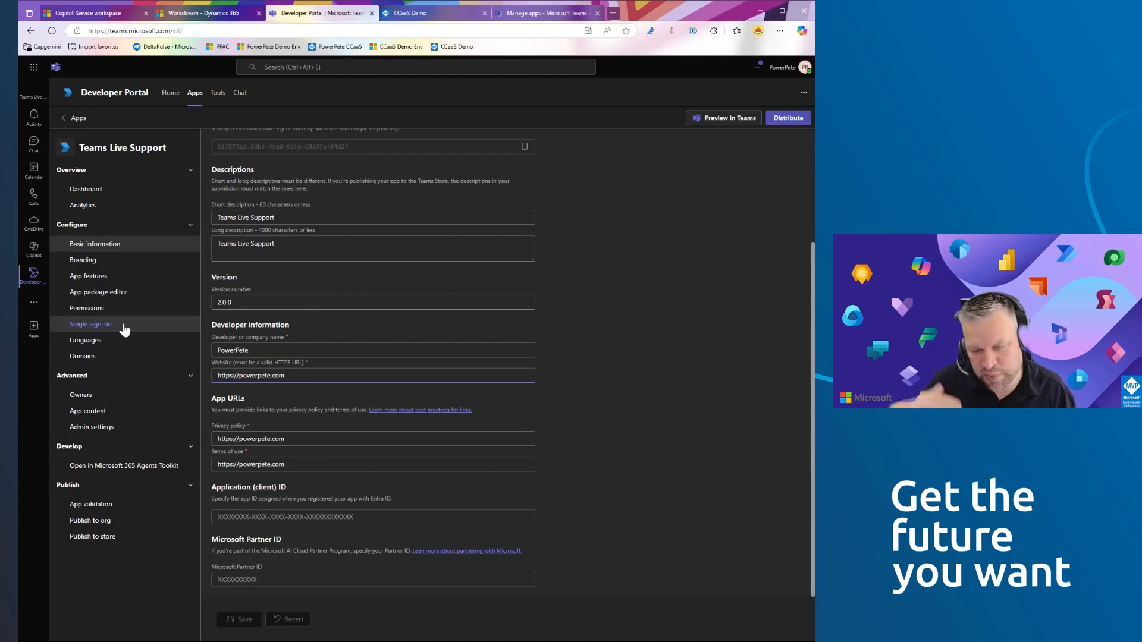
click(99, 359)
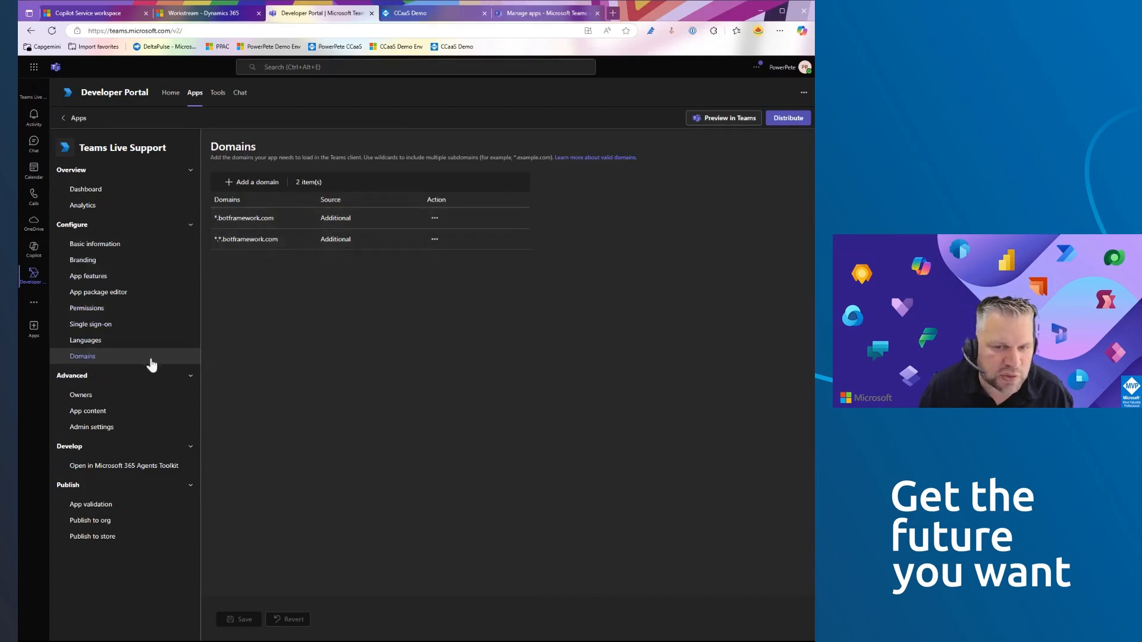
click(91, 247)
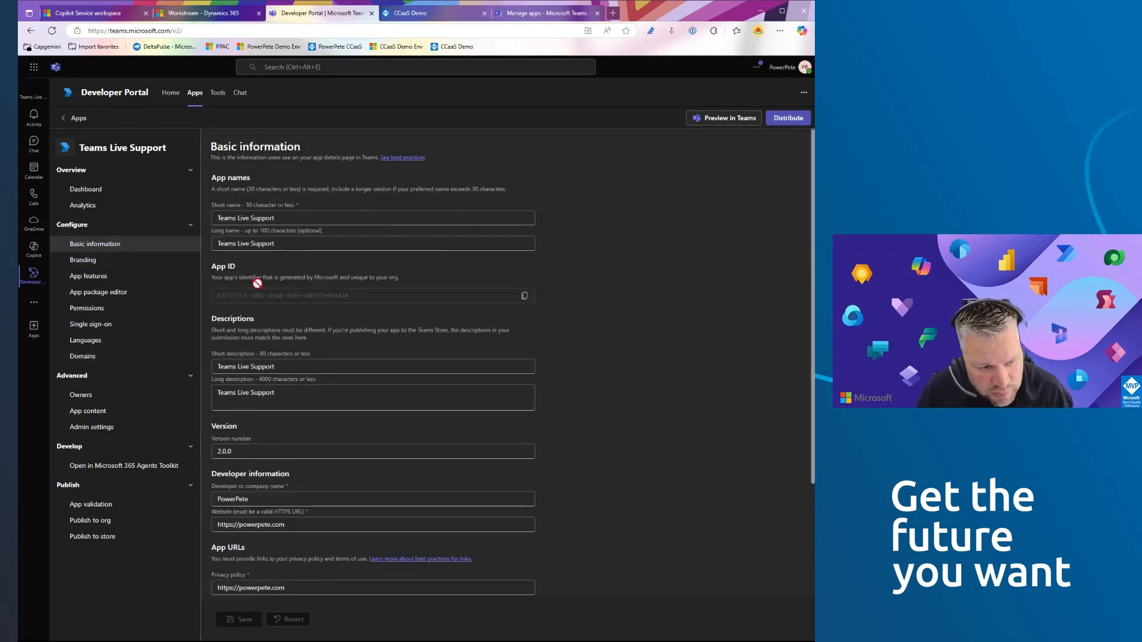
click(88, 277)
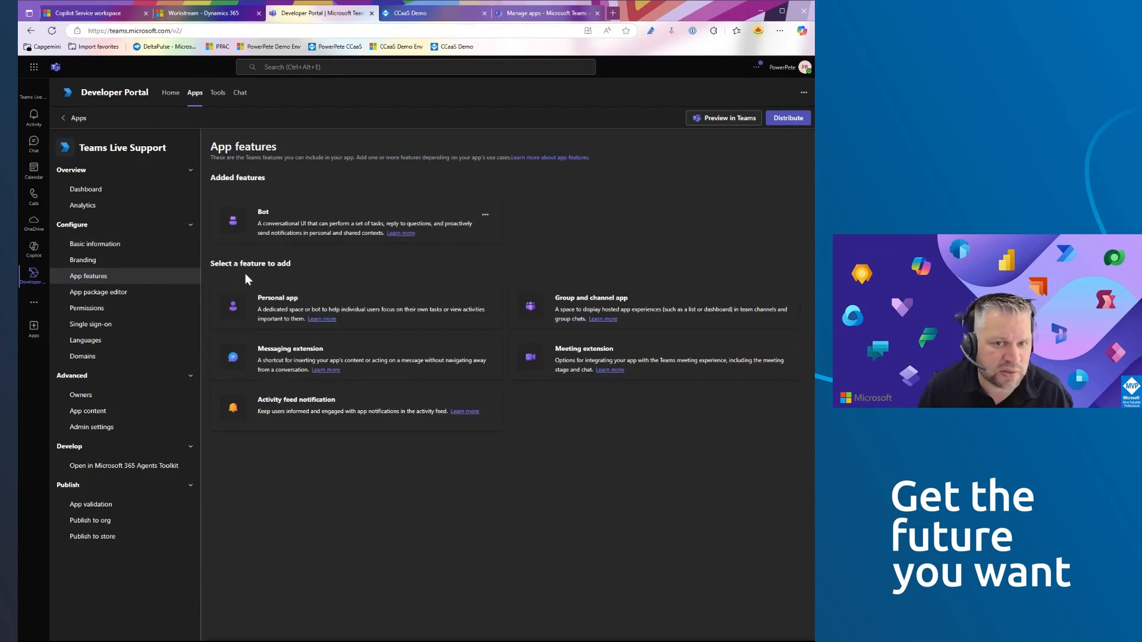
click(102, 262)
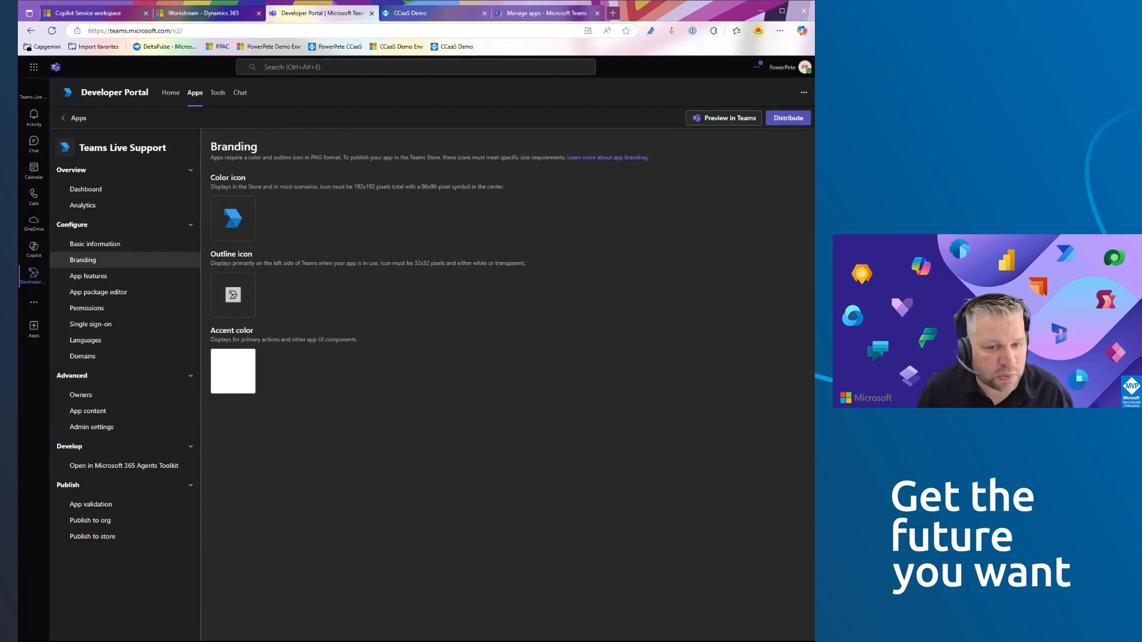
Submit the Teams Live Support app for publishing to the organisation and close the pending requests overview
click(788, 119)
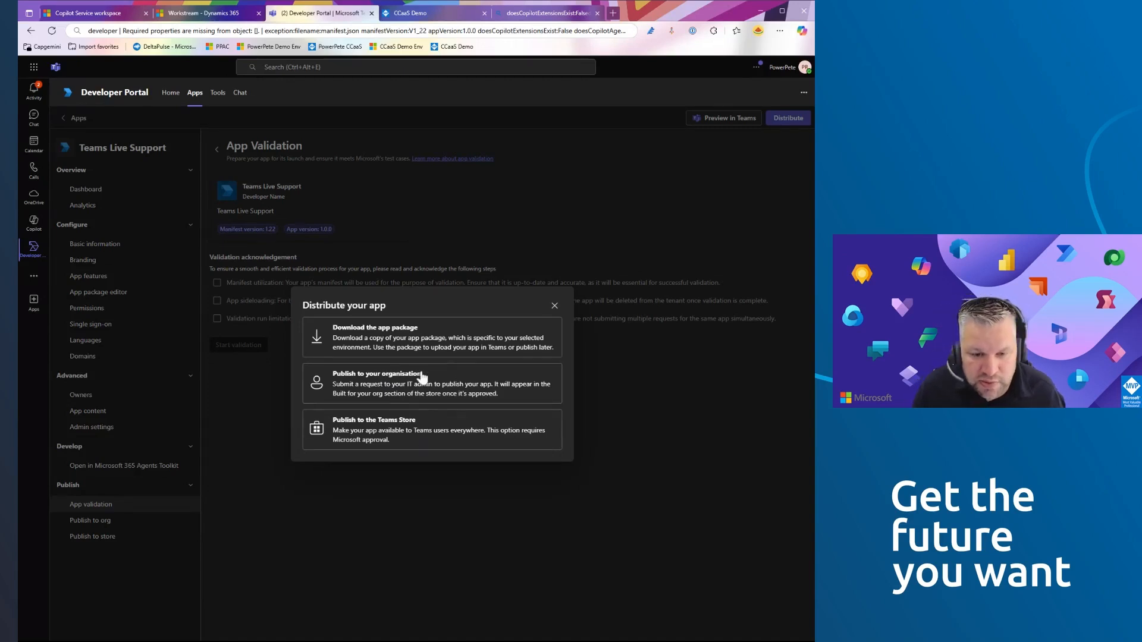
click(434, 395)
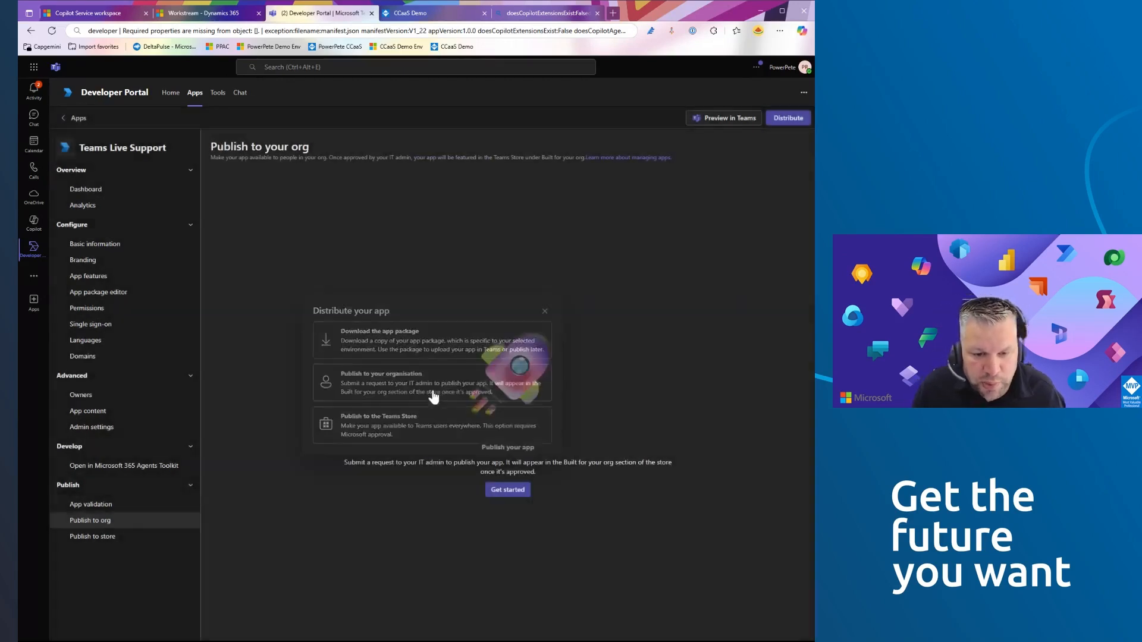
click(502, 492)
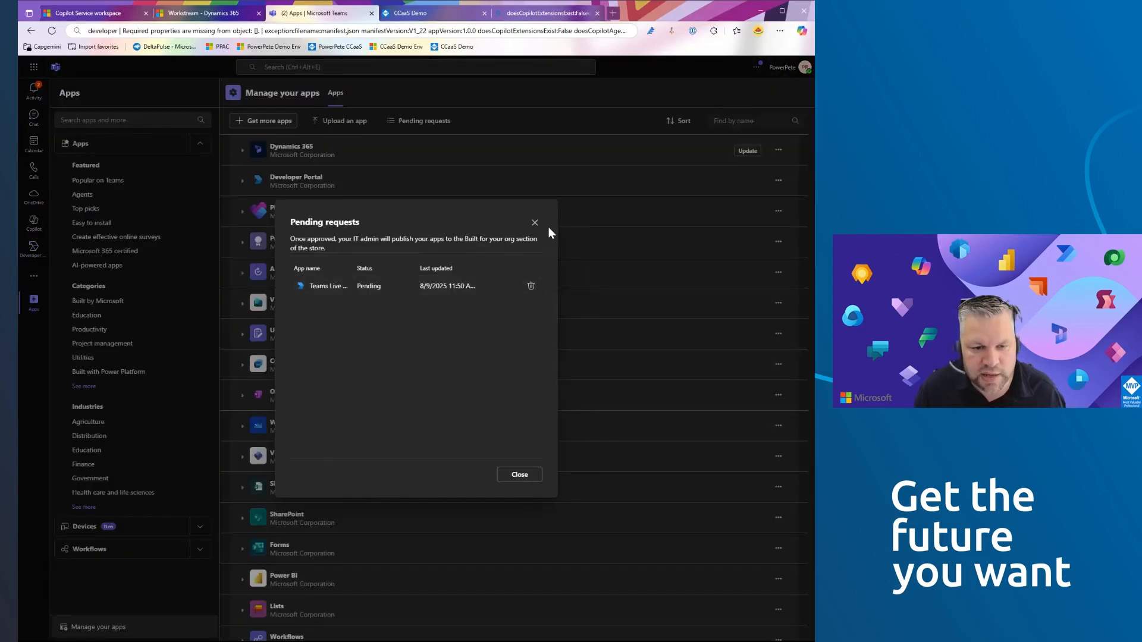
click(532, 222)
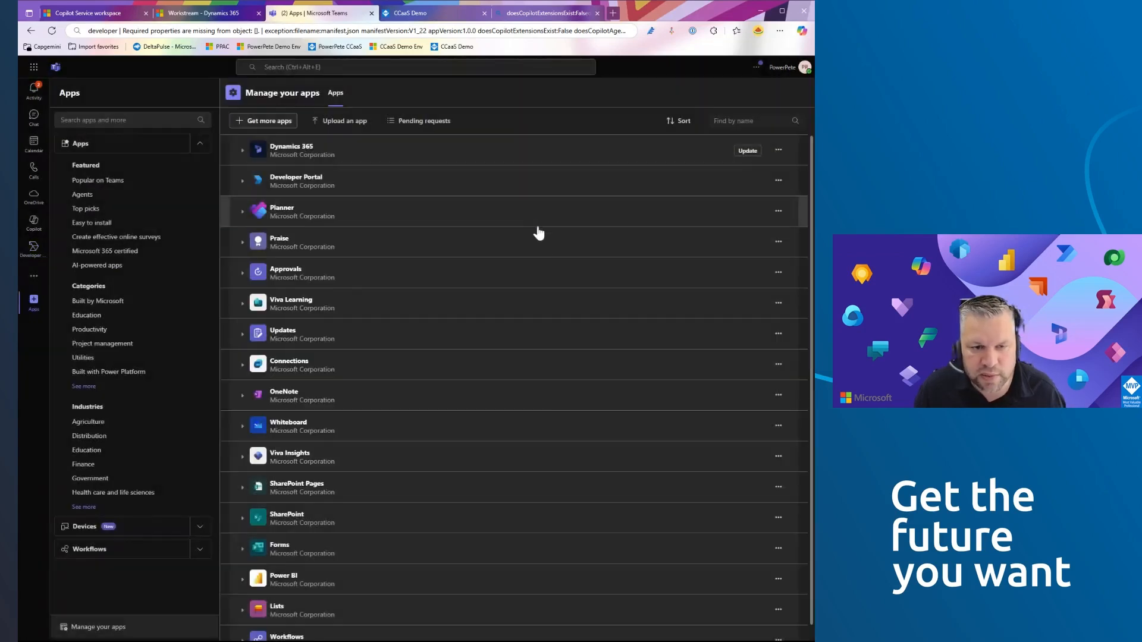
Switch to the Microsoft Teams admin center at admin.teams.microsoft.com in a new browser tab, signing in with the already signed-in account
click(615, 13)
text(admin.team)
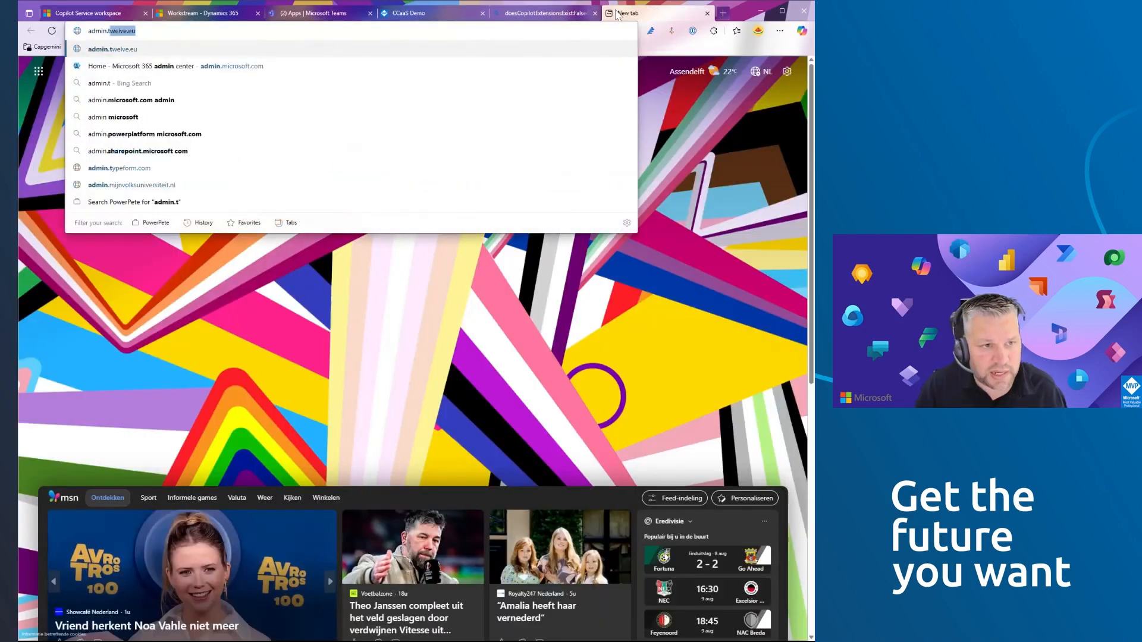
text(s.microsoft.com)
key(Return)
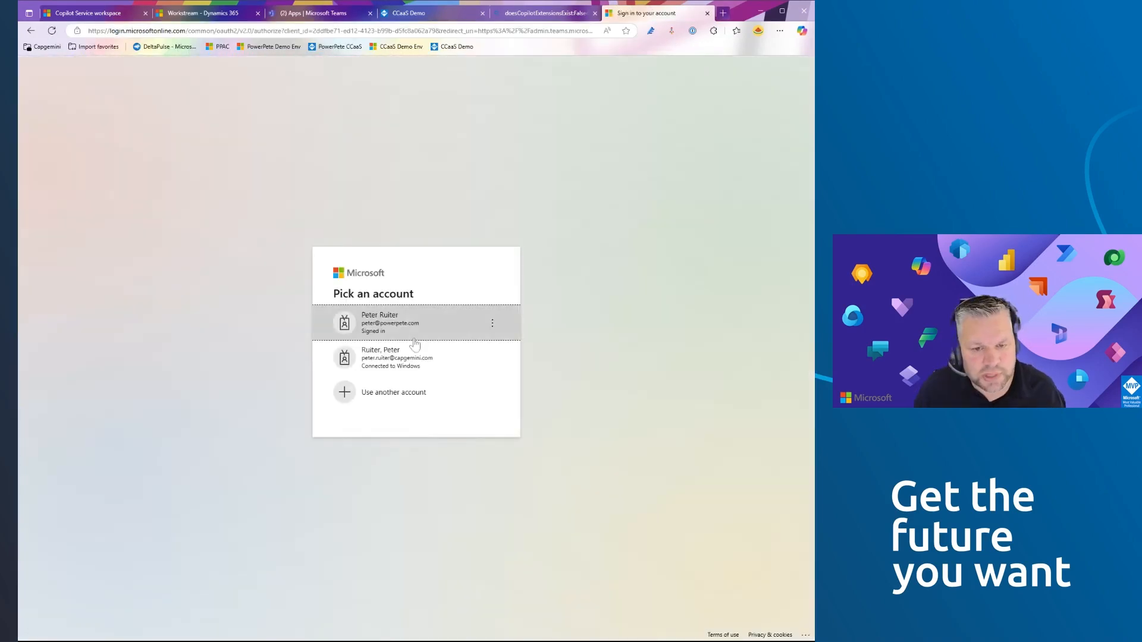
click(414, 339)
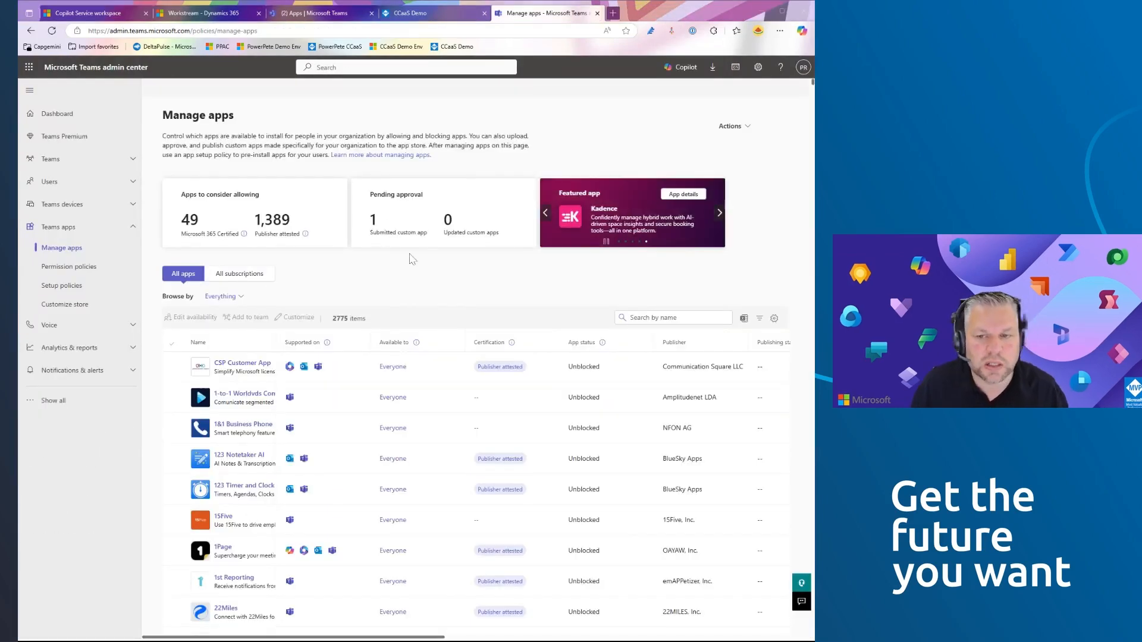
Find the submitted app by searching the managed apps for "live support" and publish Teams Live Support
click(654, 318)
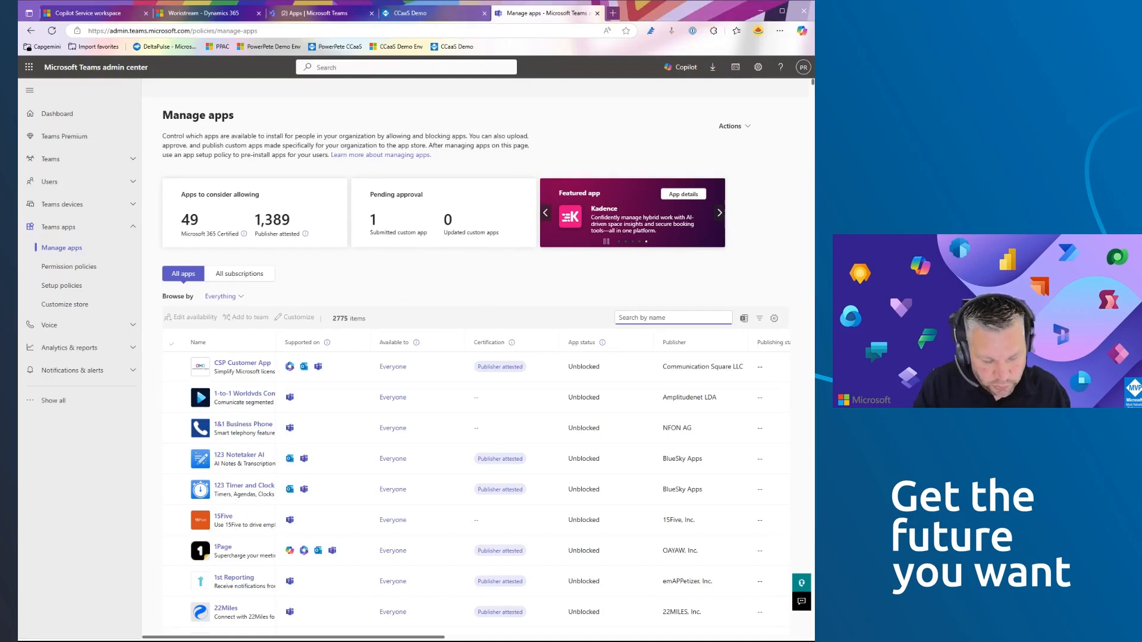
text(l)
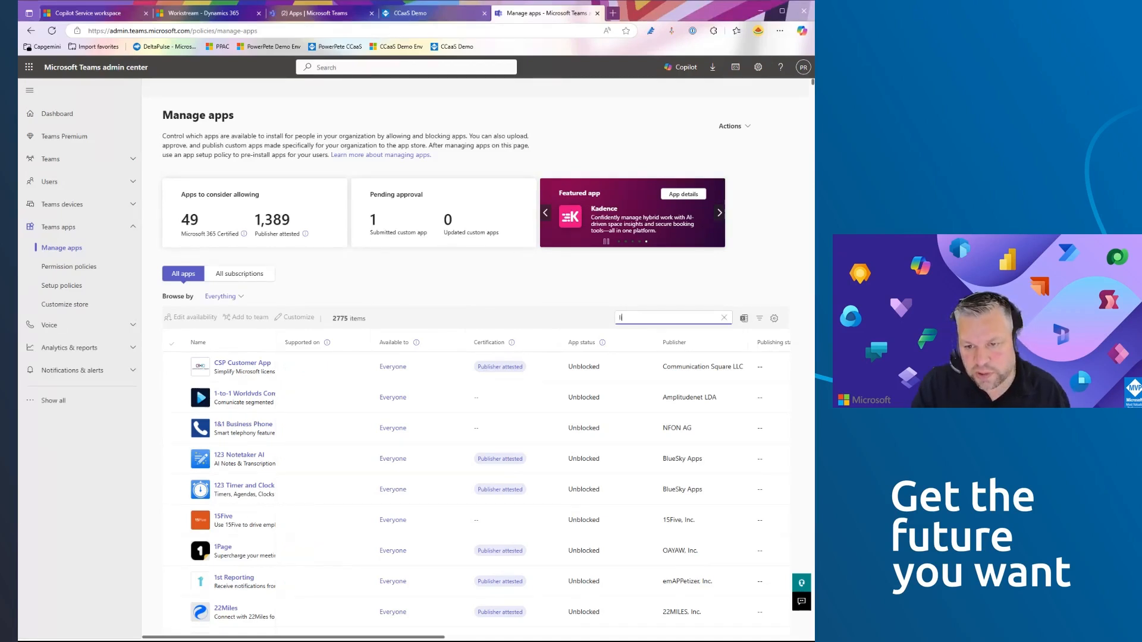
text(ive support)
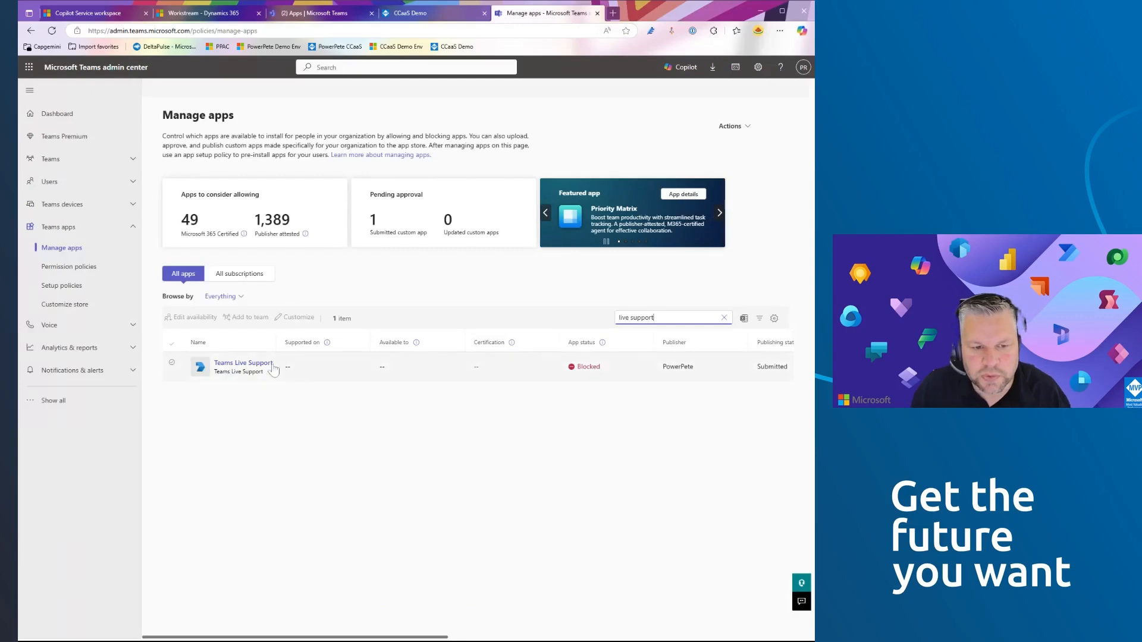
click(229, 363)
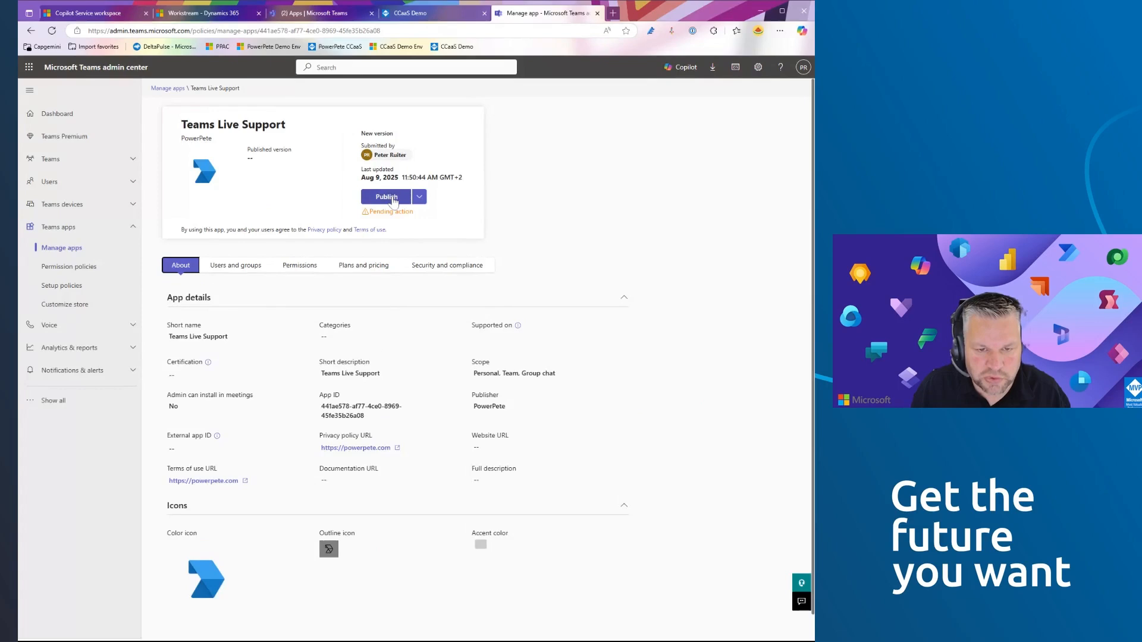
click(387, 199)
click(463, 395)
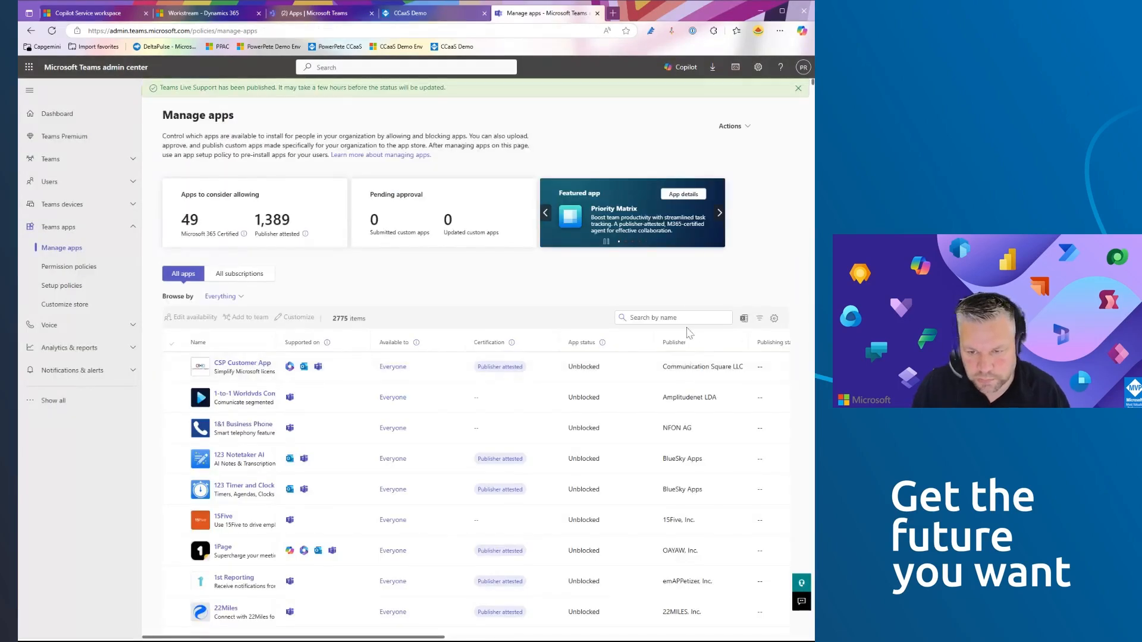
Search the managed apps for "live su" and check the details of the published Teams Live Support app
click(684, 318)
text(live su)
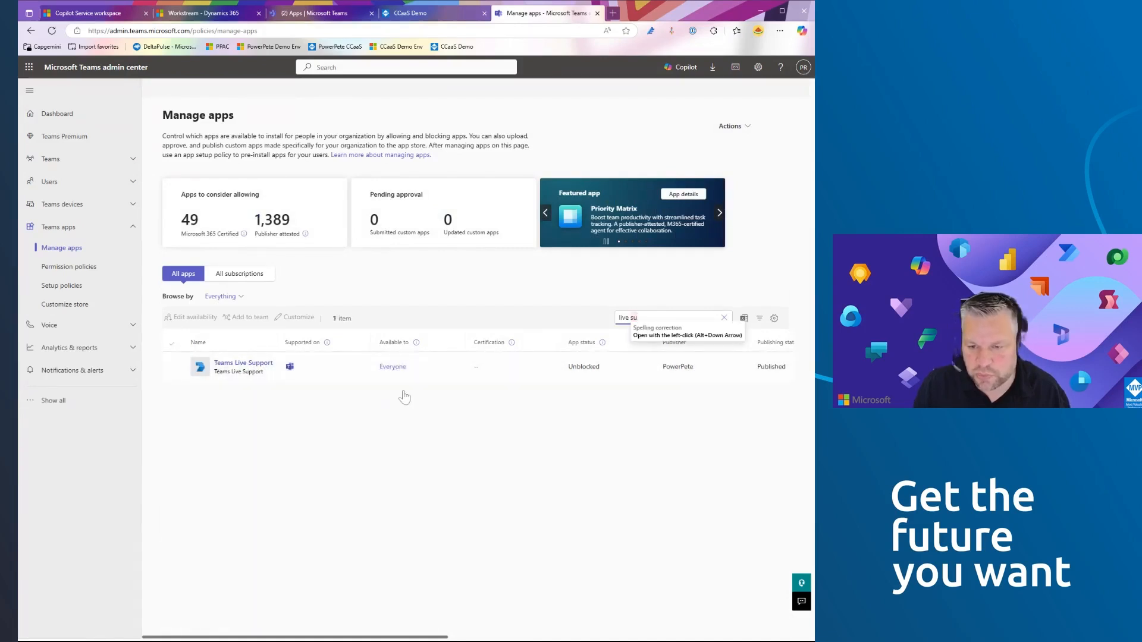
click(244, 363)
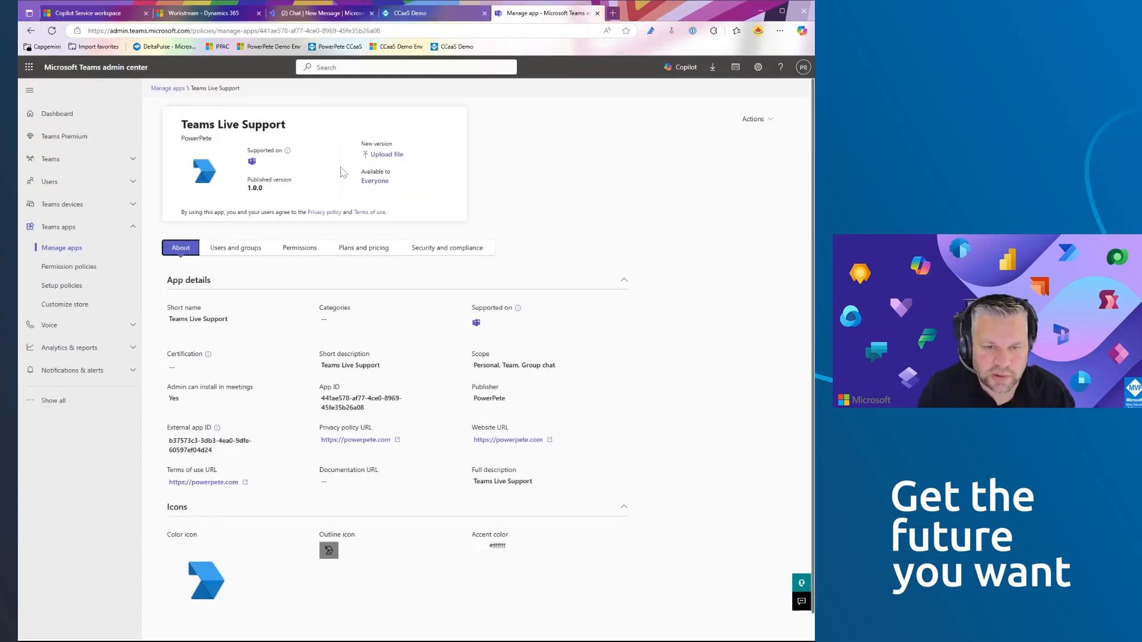
Add Teams Live Support to the pinned apps of the Global (Org-wide default) app setup policy
click(63, 292)
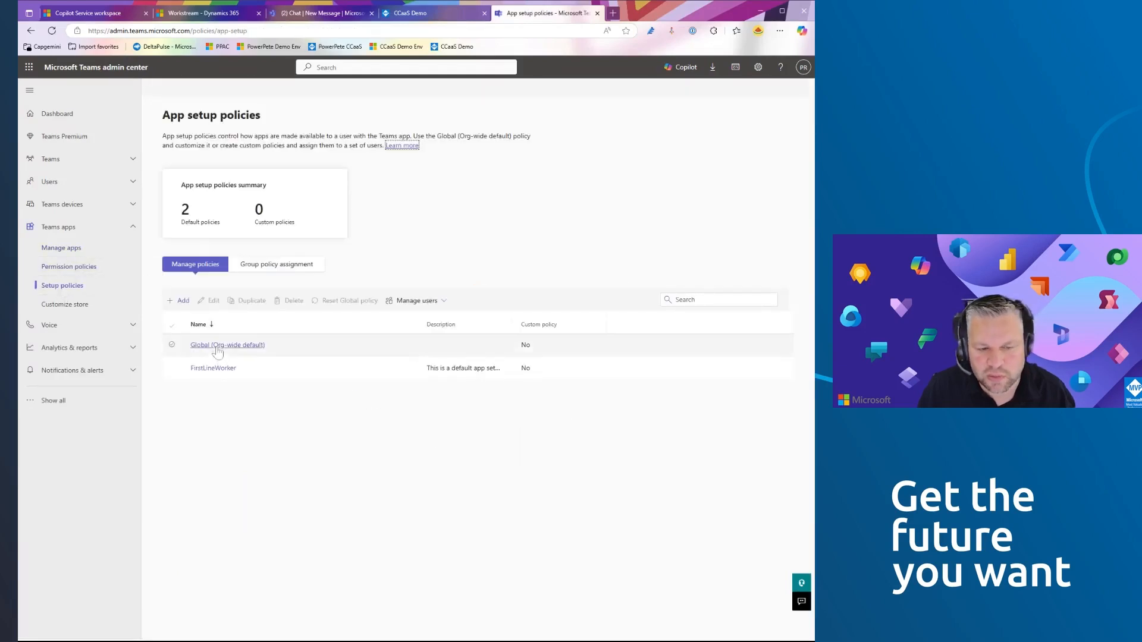
click(258, 348)
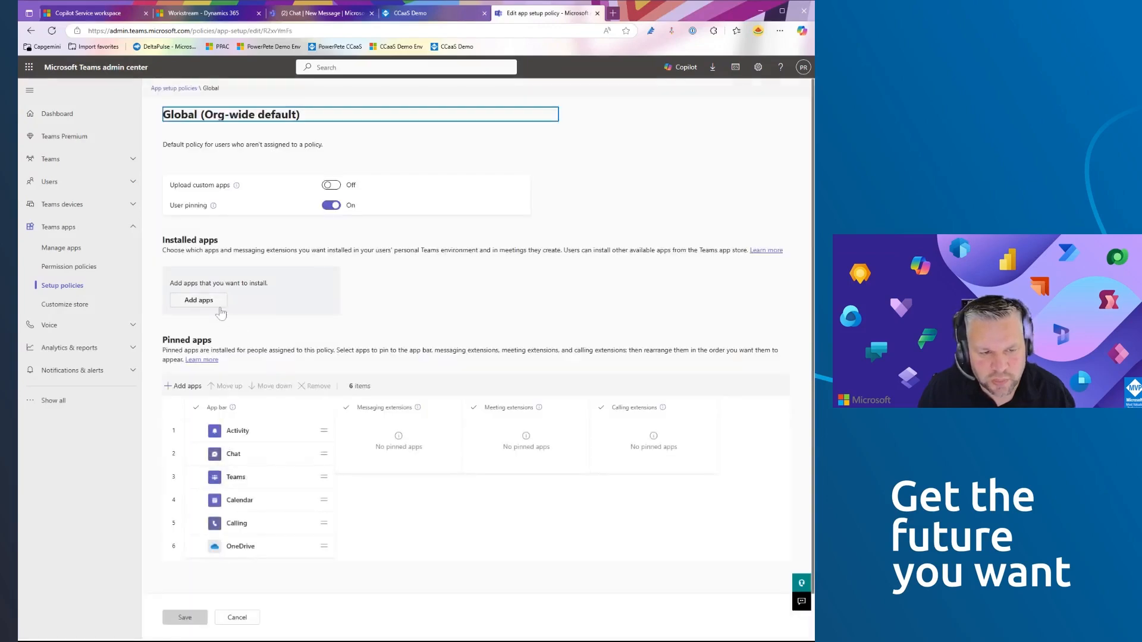
click(187, 387)
text(teams live)
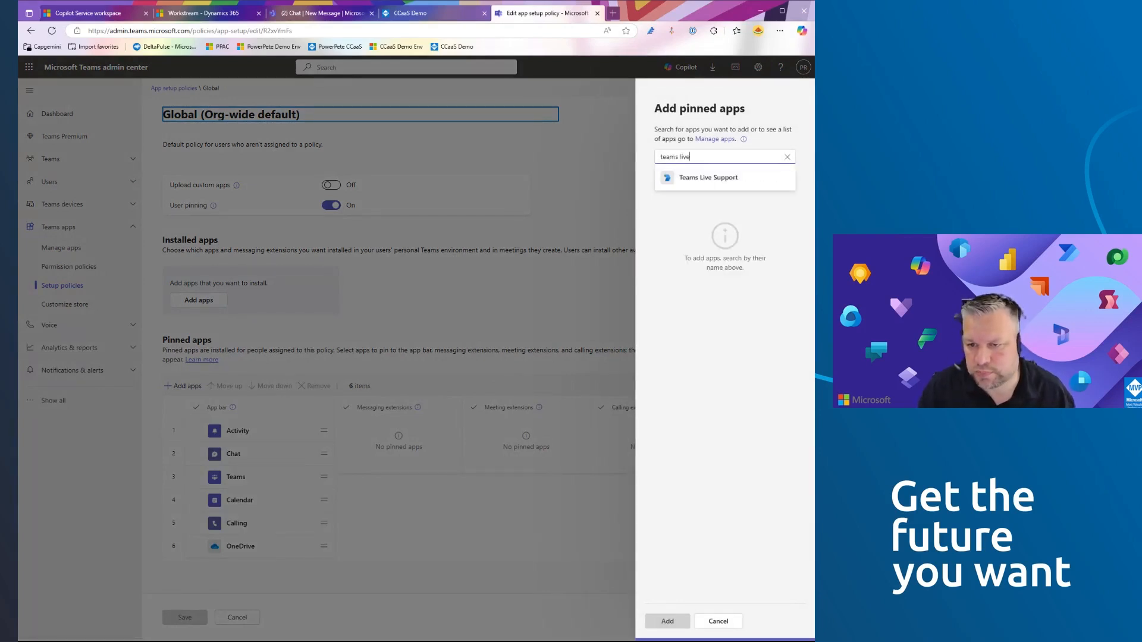
click(714, 177)
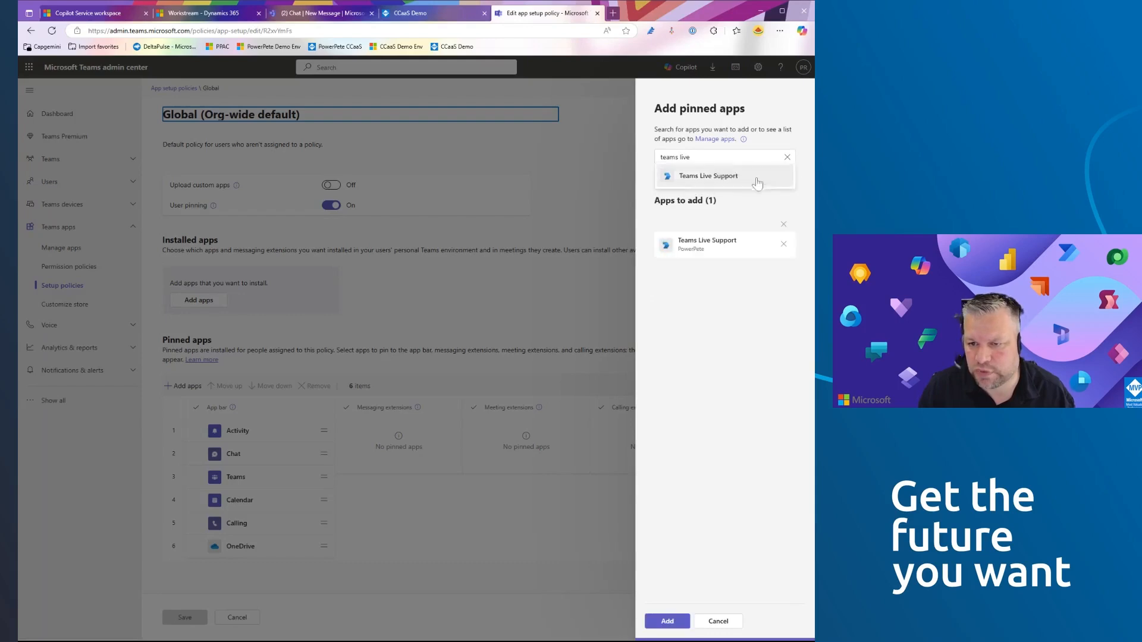
click(667, 621)
Move Teams Live Support to first place among the pinned app bar apps and save the global policy
click(322, 573)
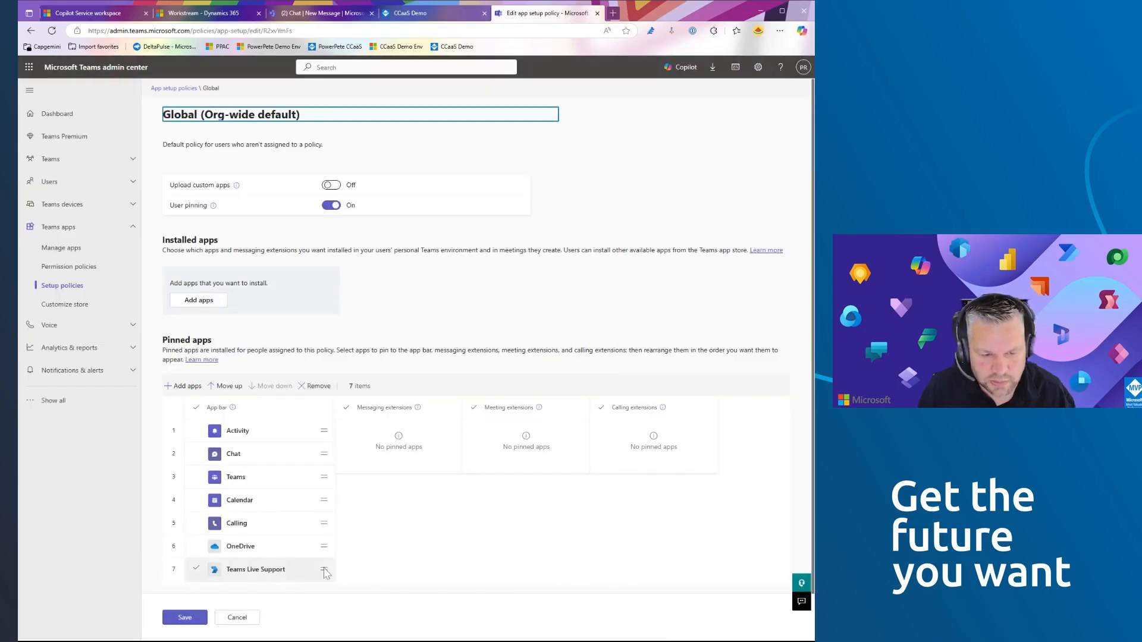
drag(324, 572, 324, 431)
click(185, 617)
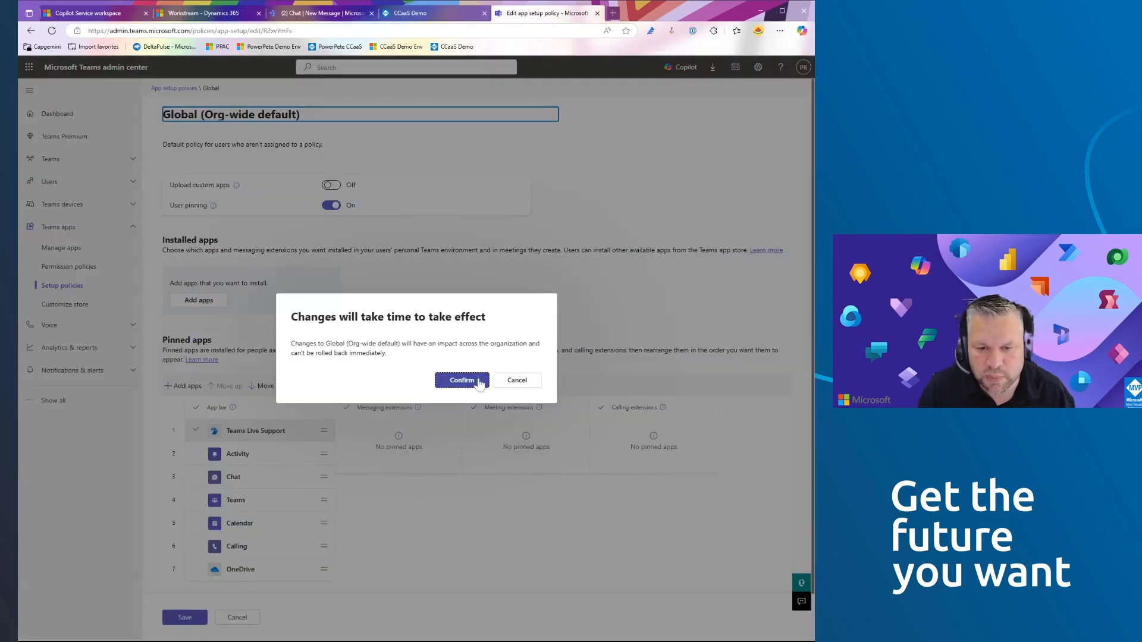
key(Return)
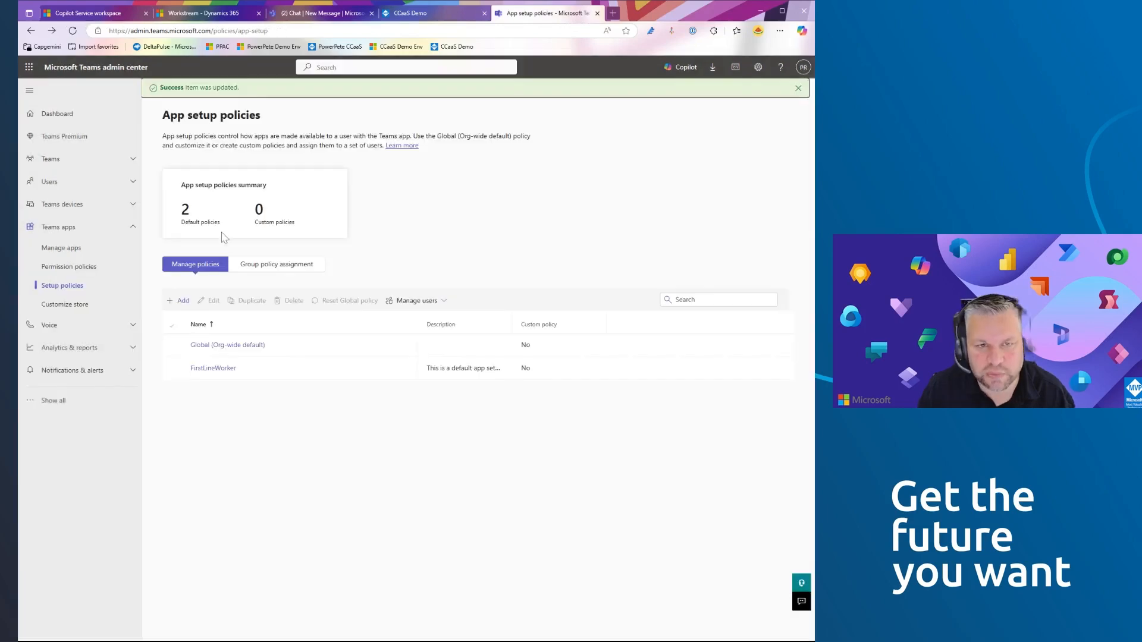
In Copilot Service admin center, start the Microsoft Teams channel setup for the Teams Support workstream and name the channel Teams Live Support
click(333, 15)
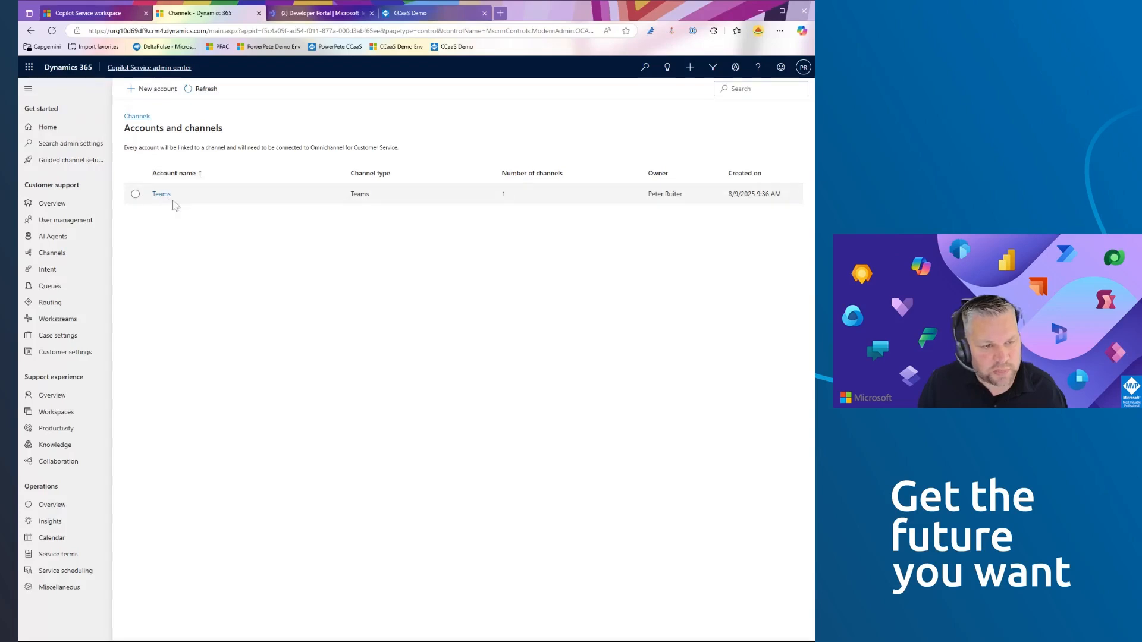
click(67, 318)
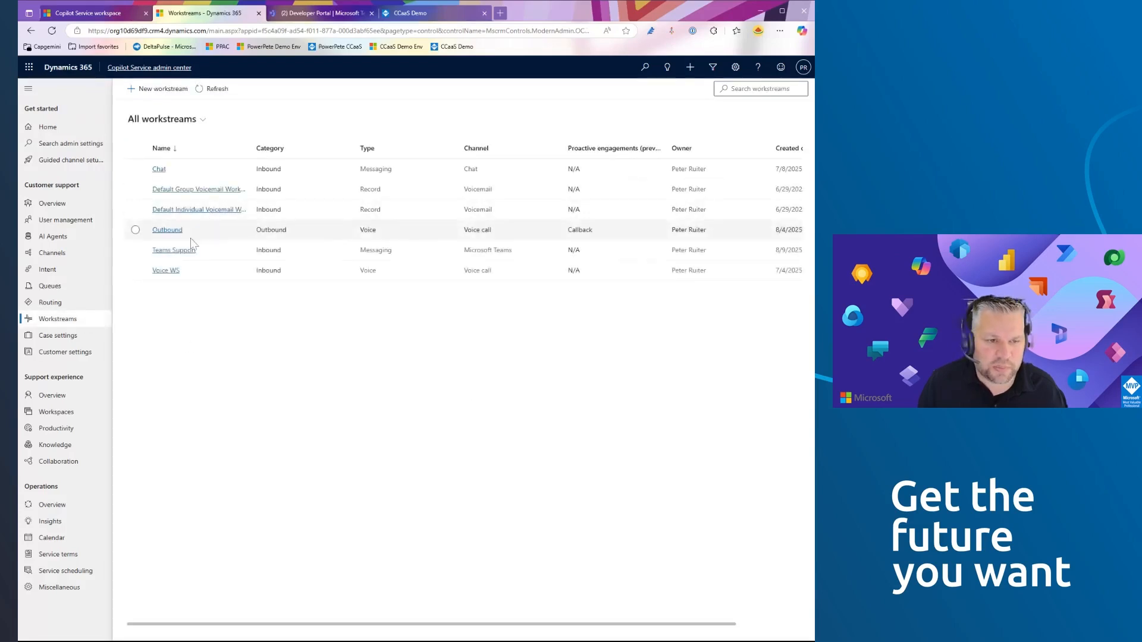
click(173, 251)
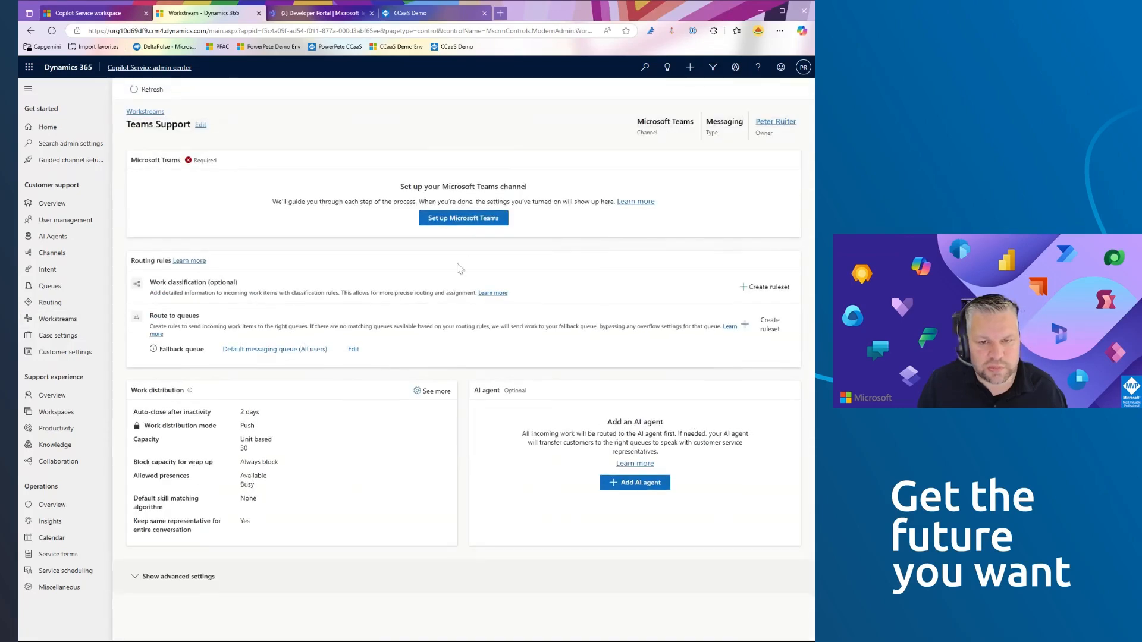
click(446, 234)
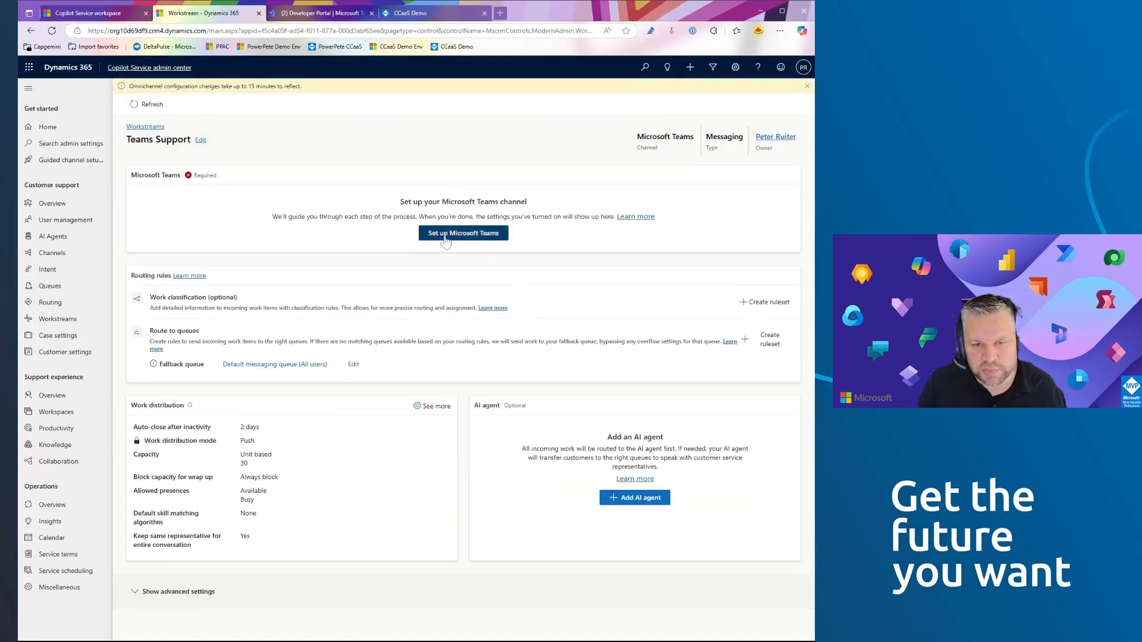
text(Teams)
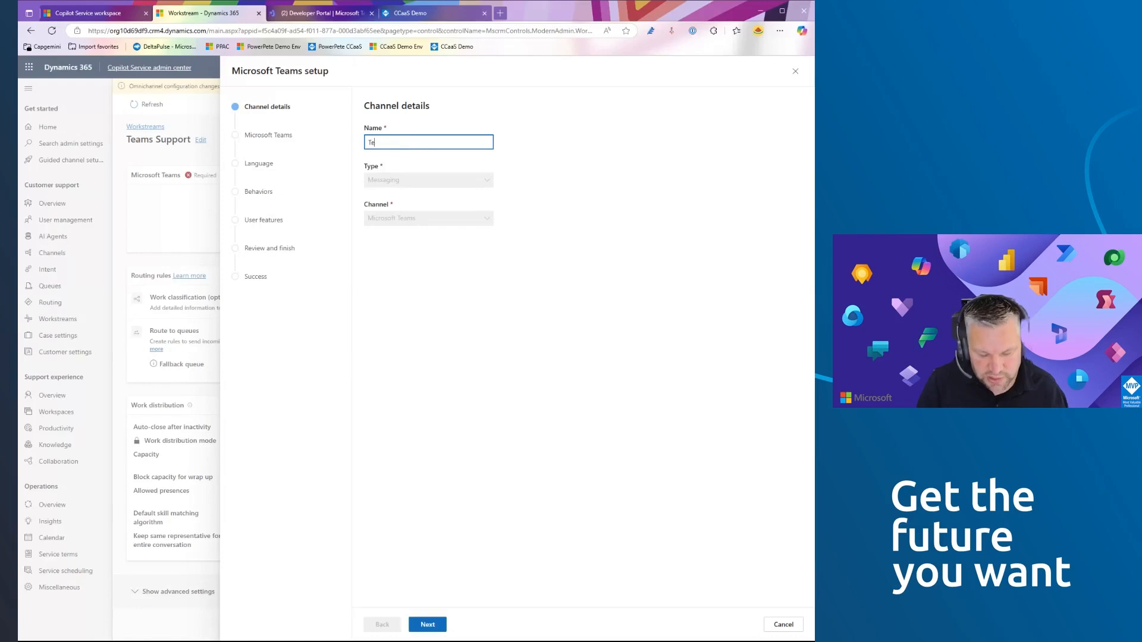
key(BackSpace)
key(BackSpace)
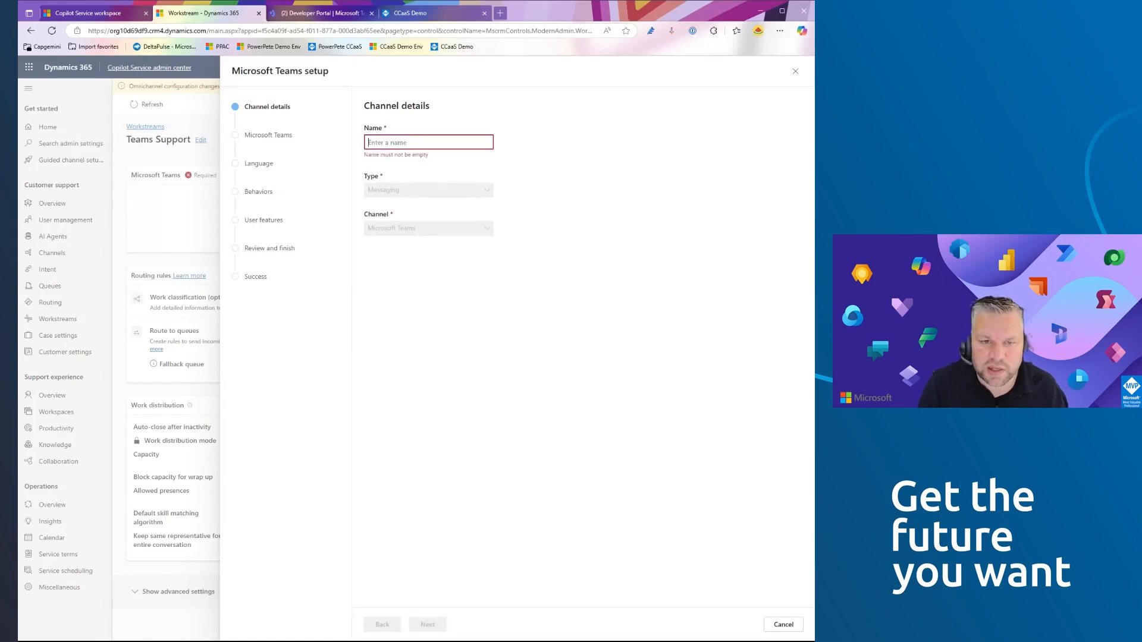
text(Teams Live SUp)
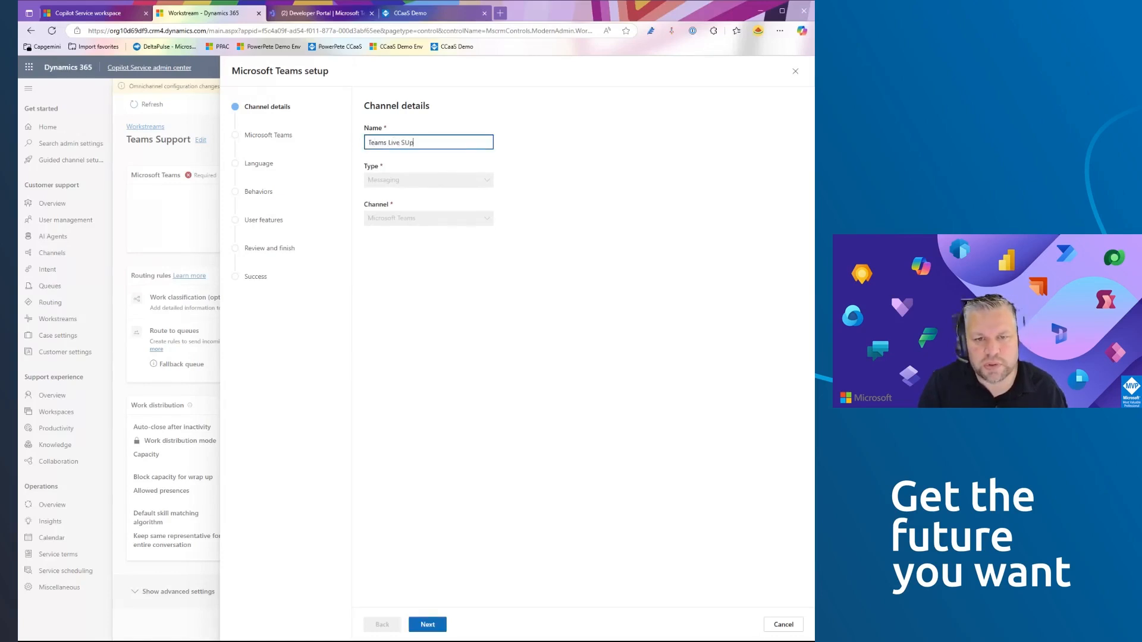
click(428, 625)
Create the channel with the Teams account, English - United States, no custom automated messages or survey, and file attachments on for customers and representatives
click(452, 181)
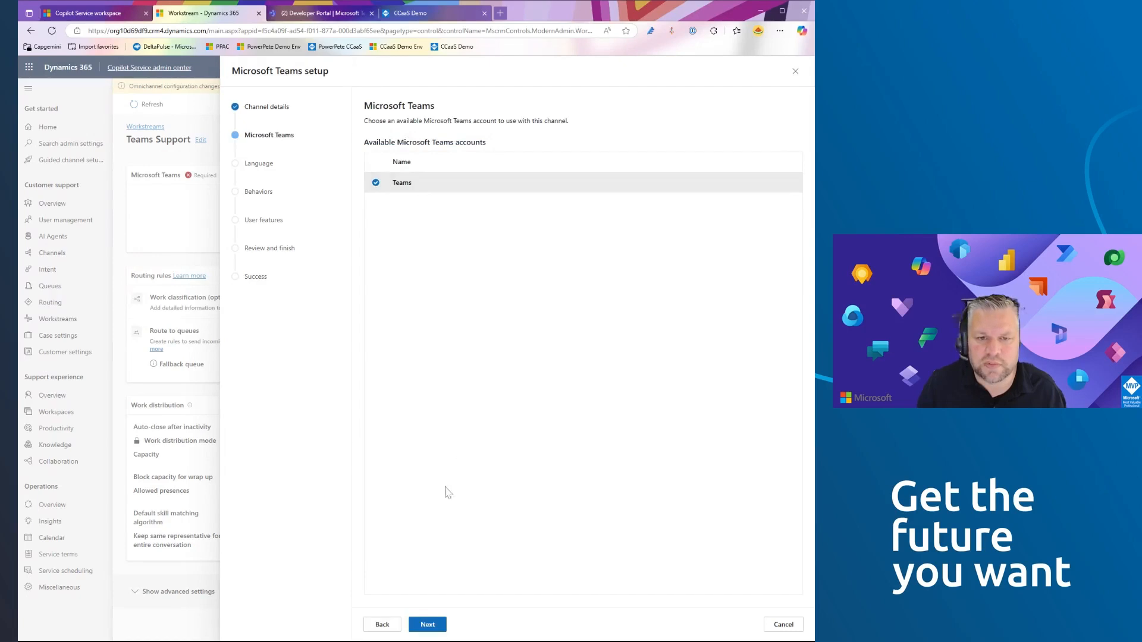
click(433, 625)
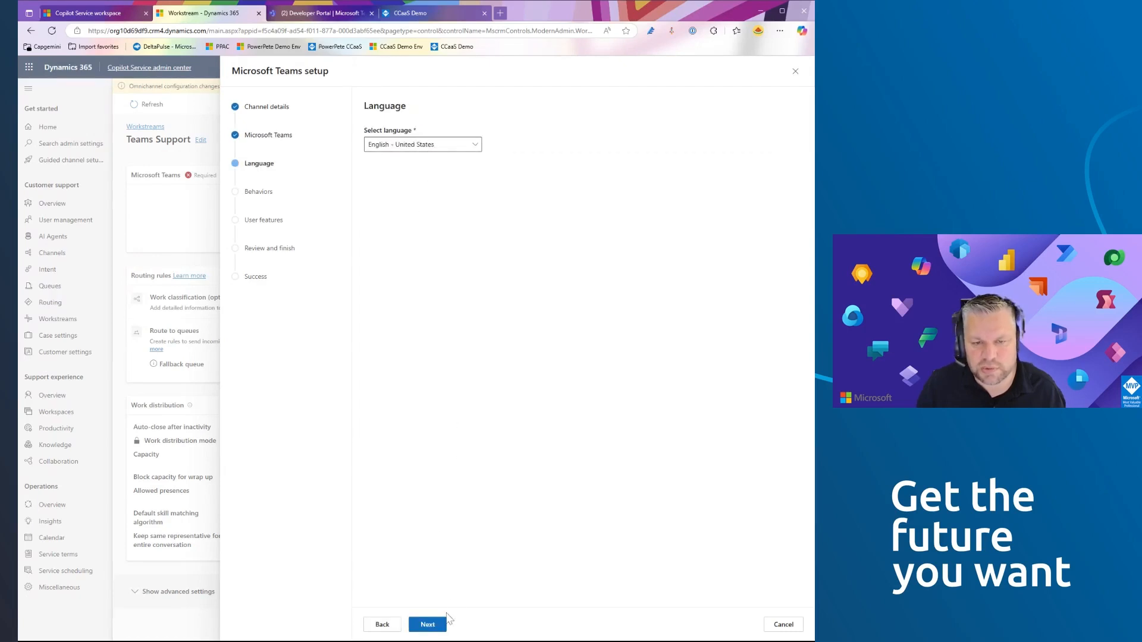
click(435, 628)
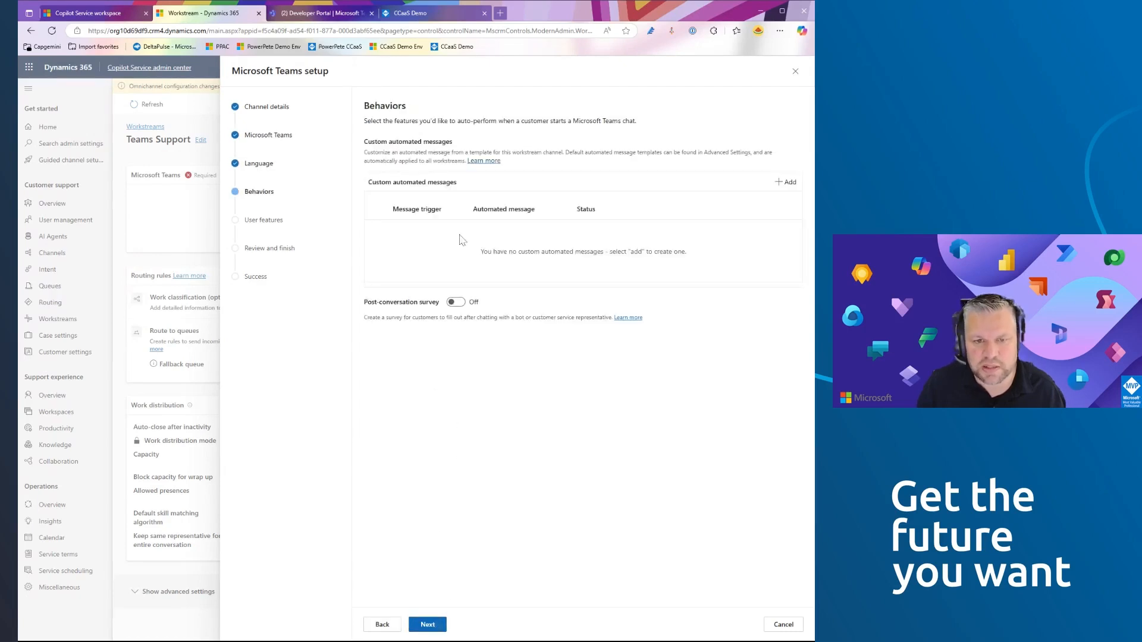
click(434, 629)
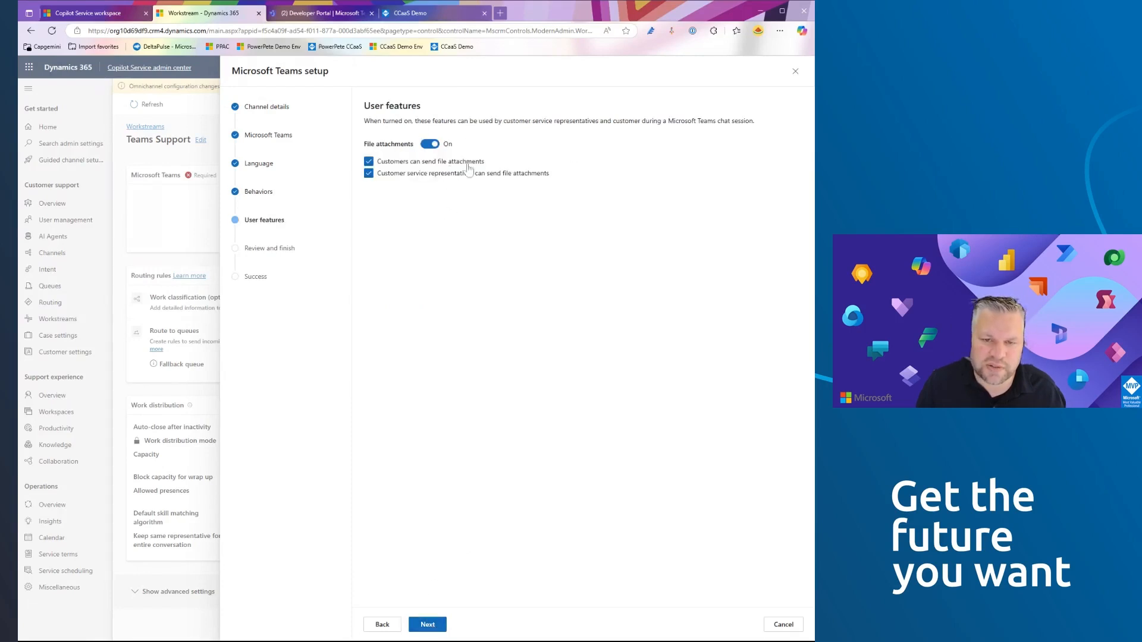
click(427, 624)
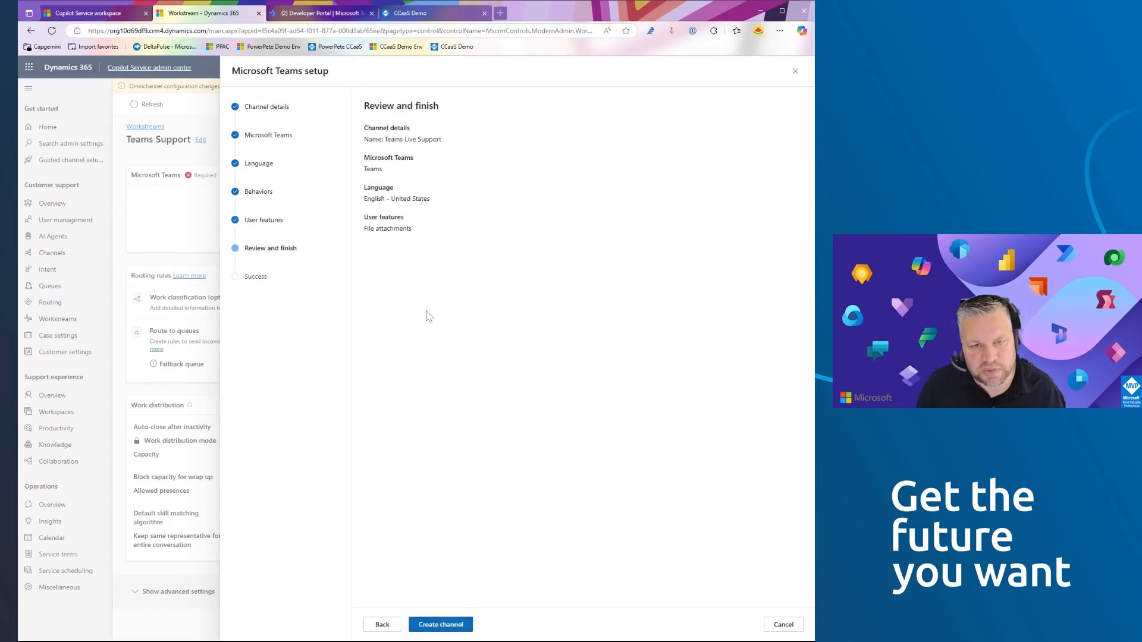
click(428, 619)
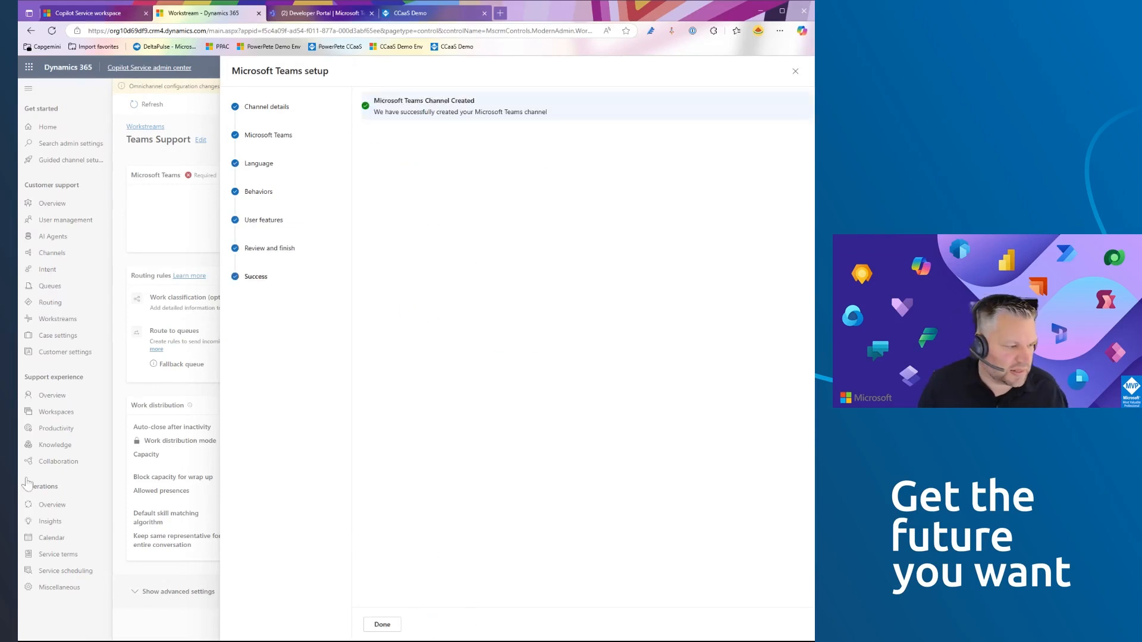
click(382, 625)
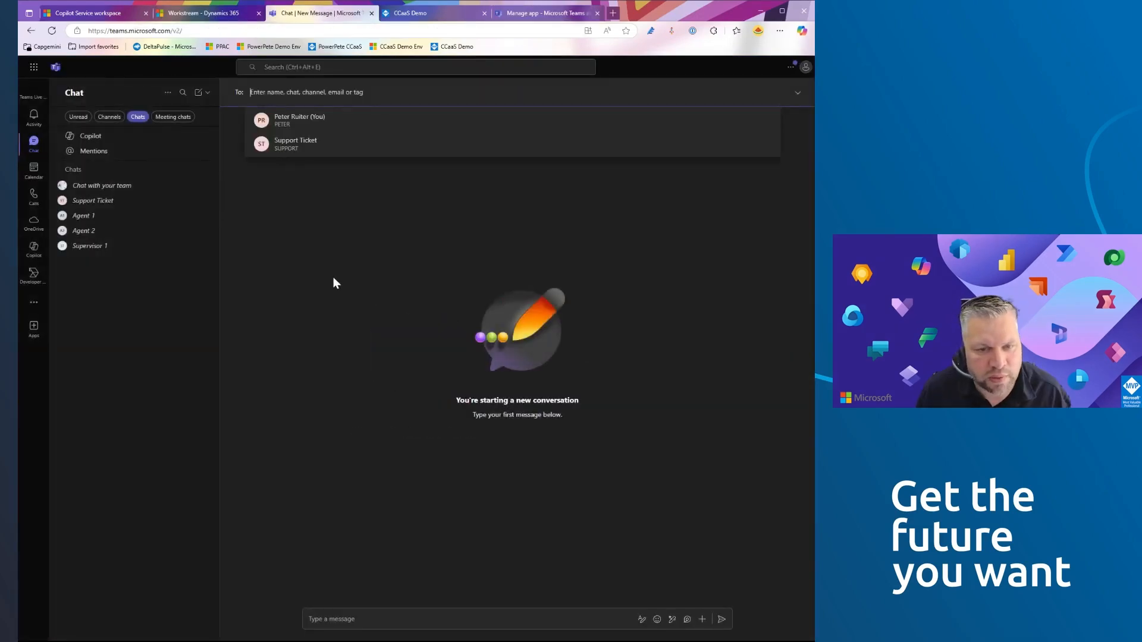
Switch to Microsoft Teams, open the pinned Teams Live Support app and send it the message "Hi"
click(45, 97)
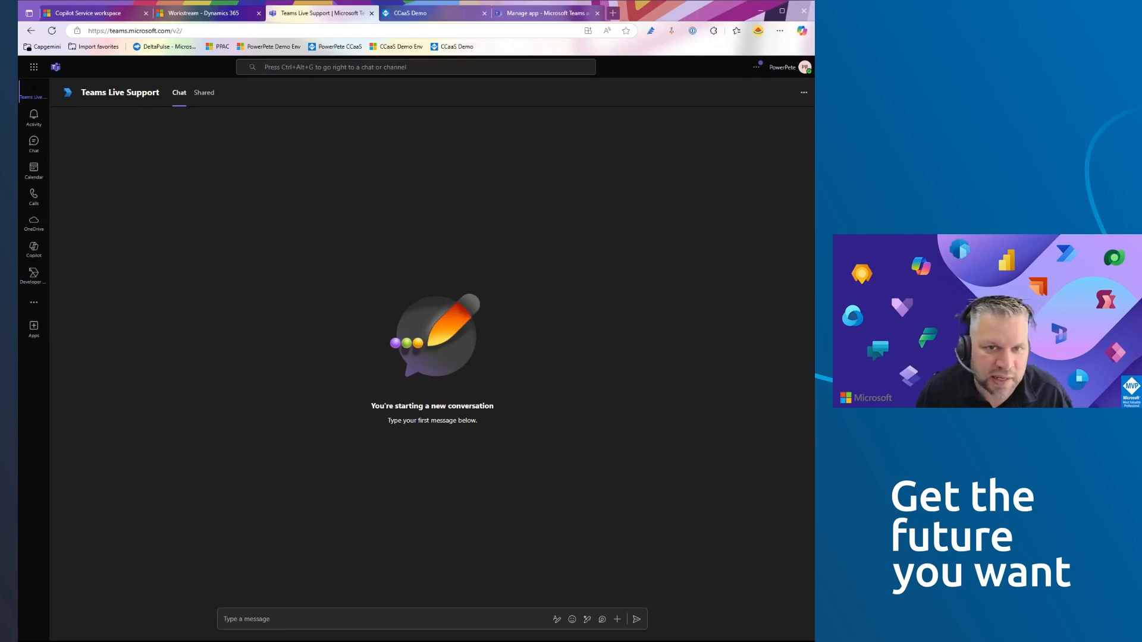
click(312, 67)
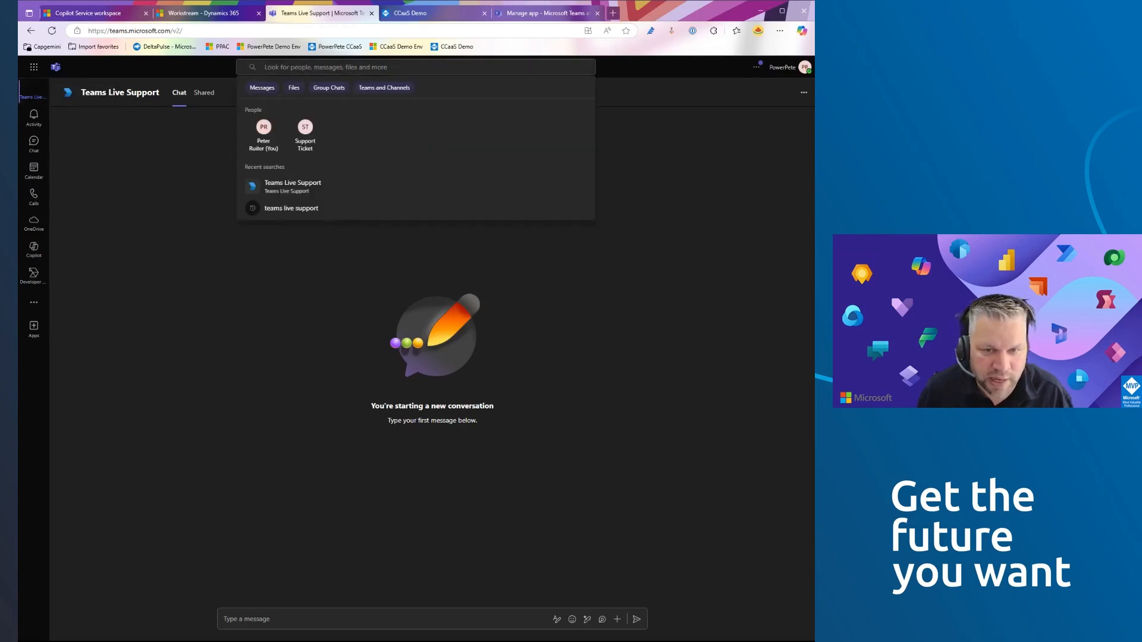
click(322, 185)
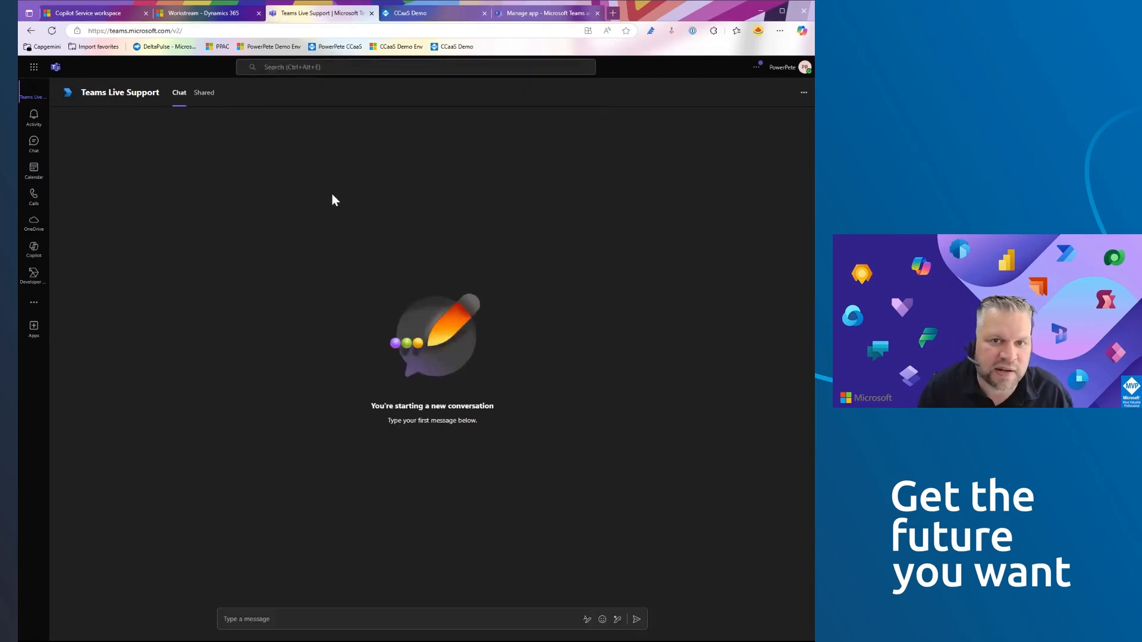
click(292, 67)
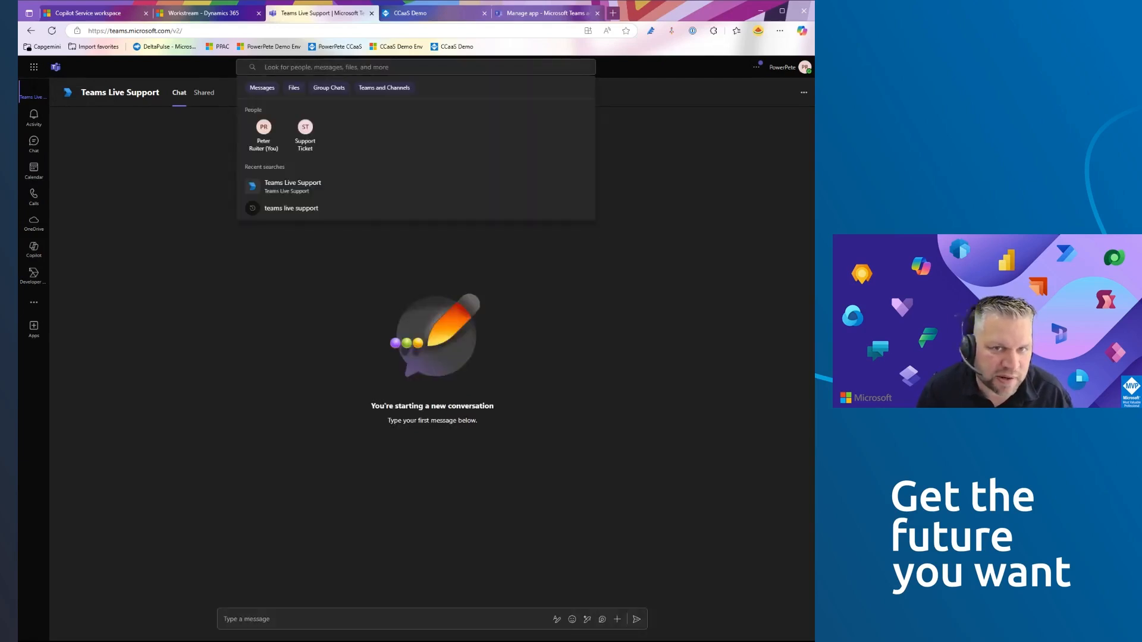
click(265, 354)
text(Hi)
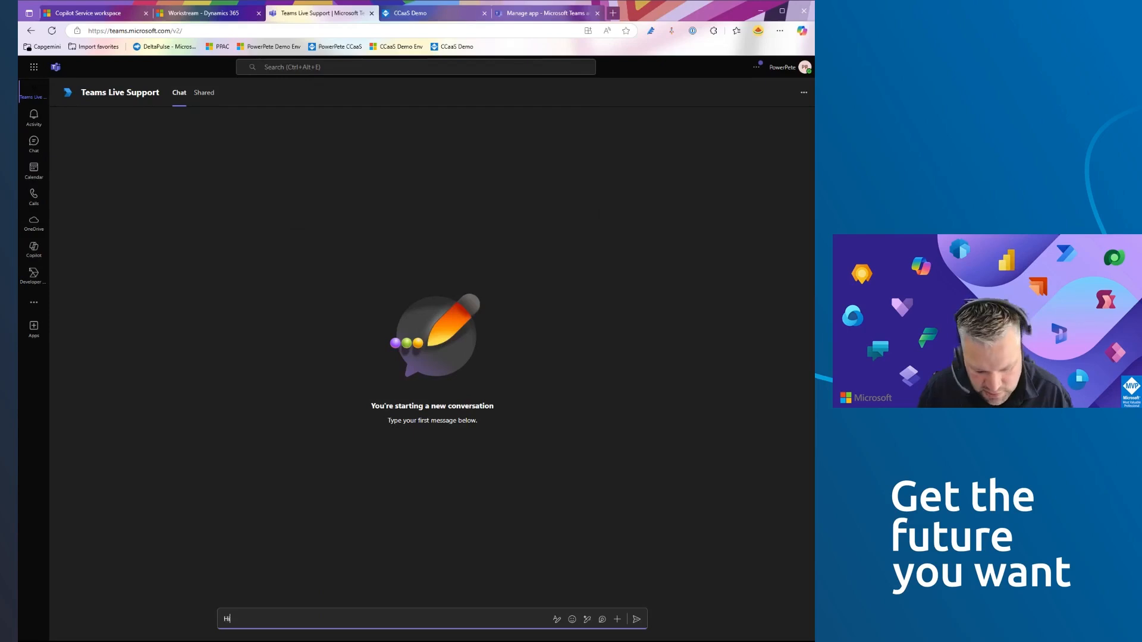
key(Return)
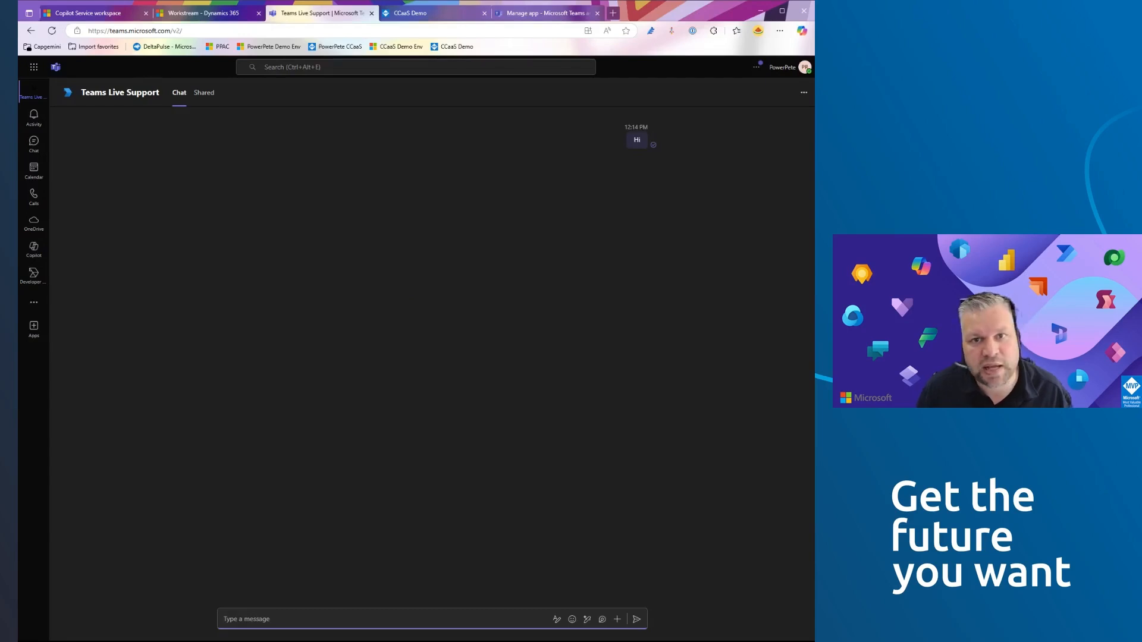
Switch to Copilot Service workspace, show the Omnichannel Ongoing Conversations Dashboard and accept the incoming Microsoft Teams request
click(119, 14)
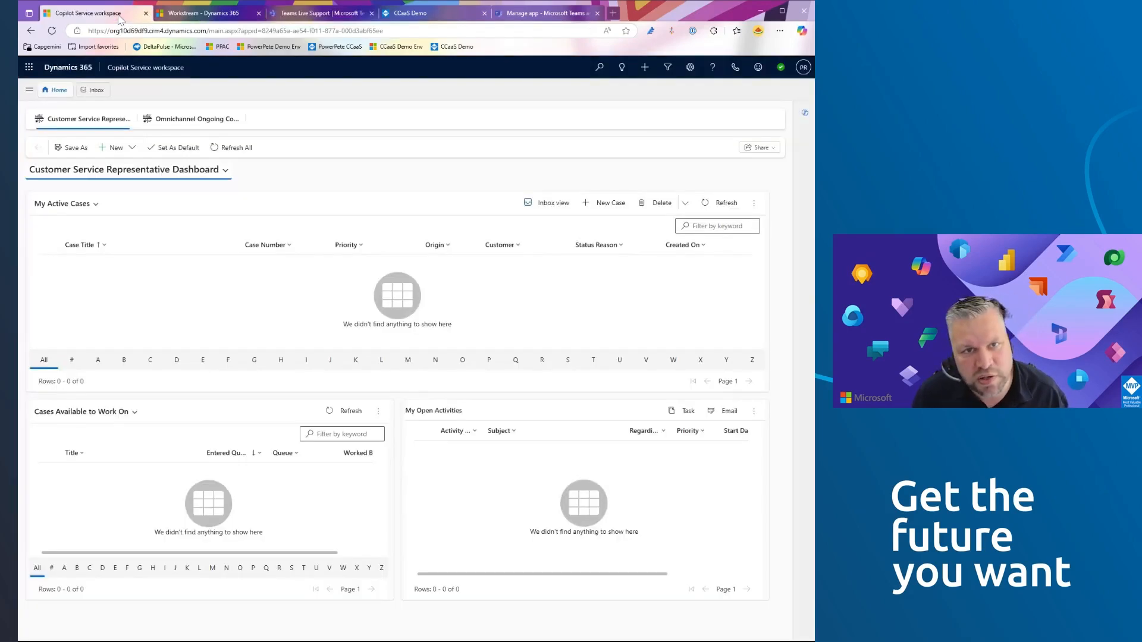
click(182, 126)
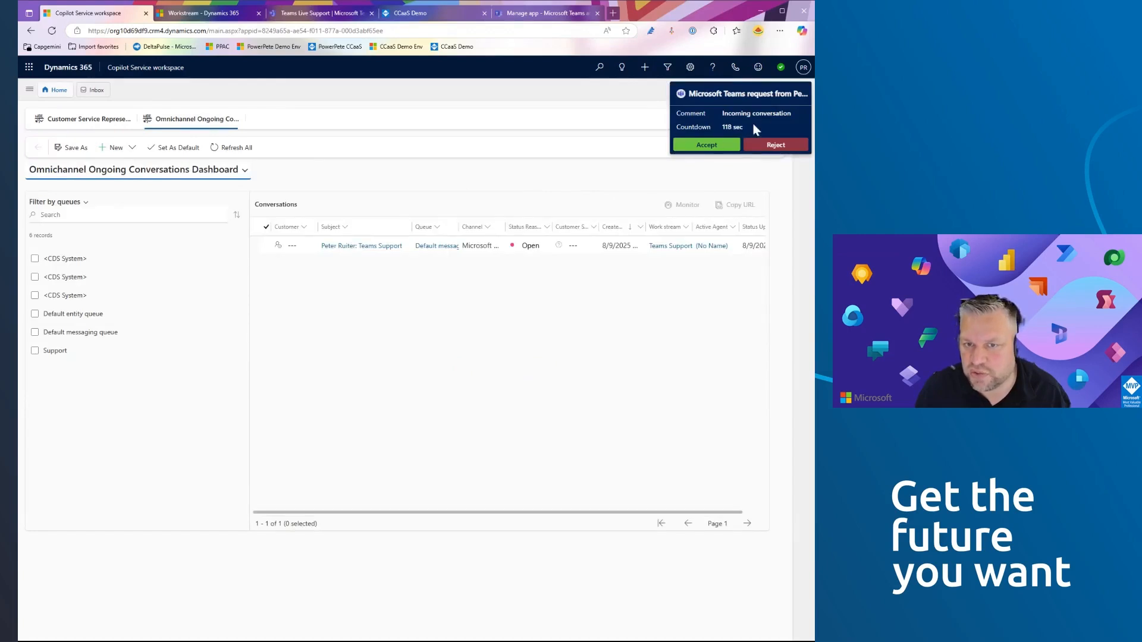
click(707, 145)
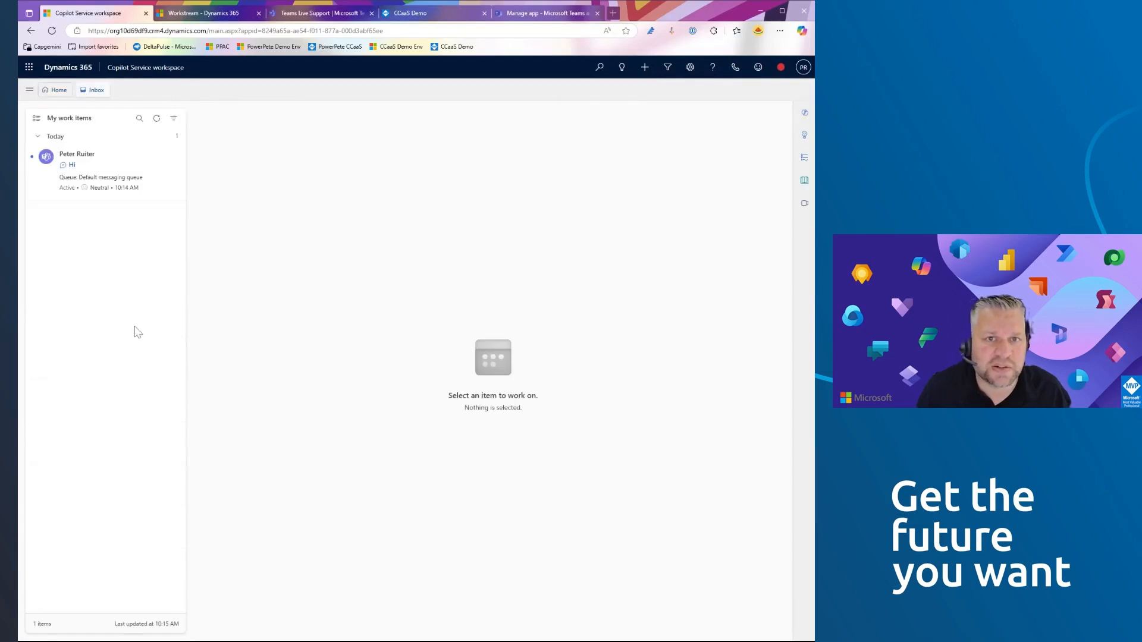
Open the accepted Teams conversation from the inbox work items and reply with "Hey there"
click(99, 181)
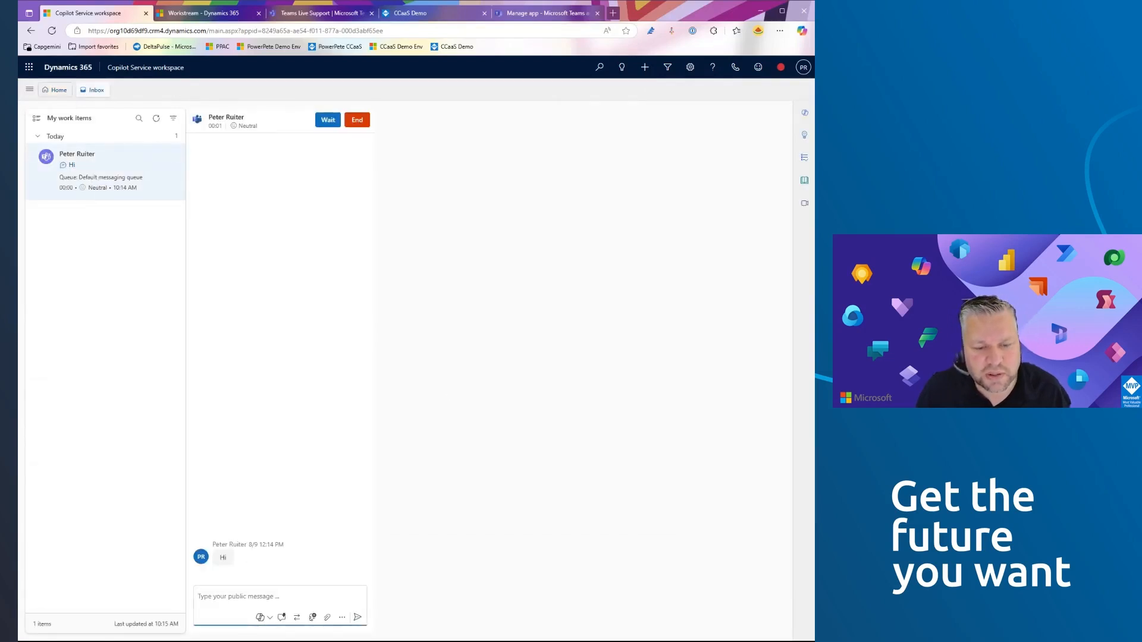
text(Hey there)
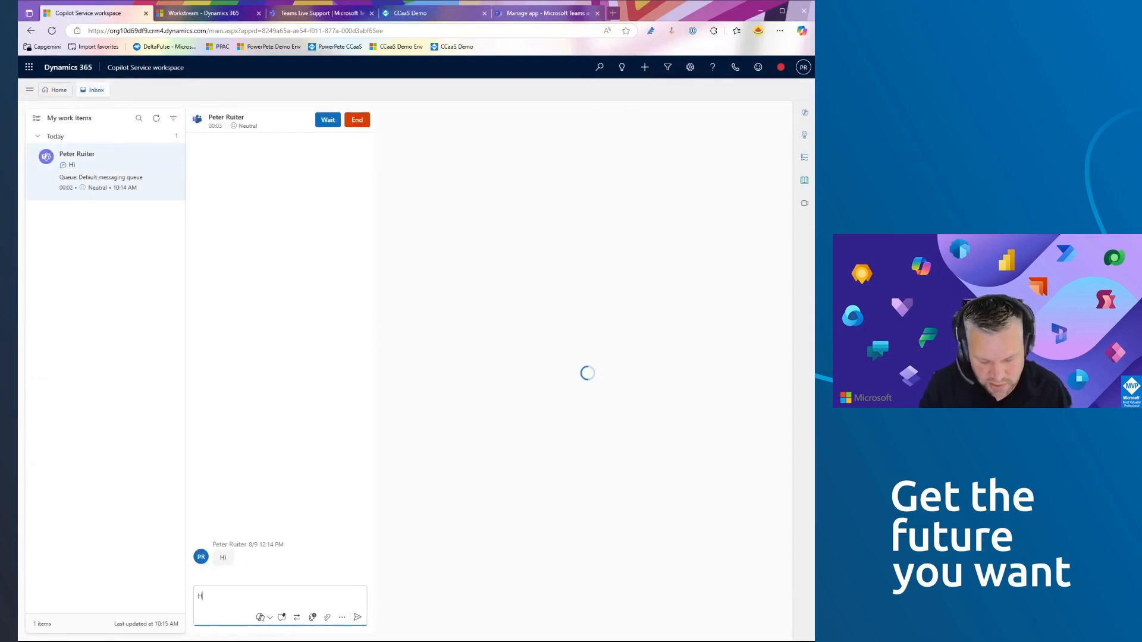
key(Return)
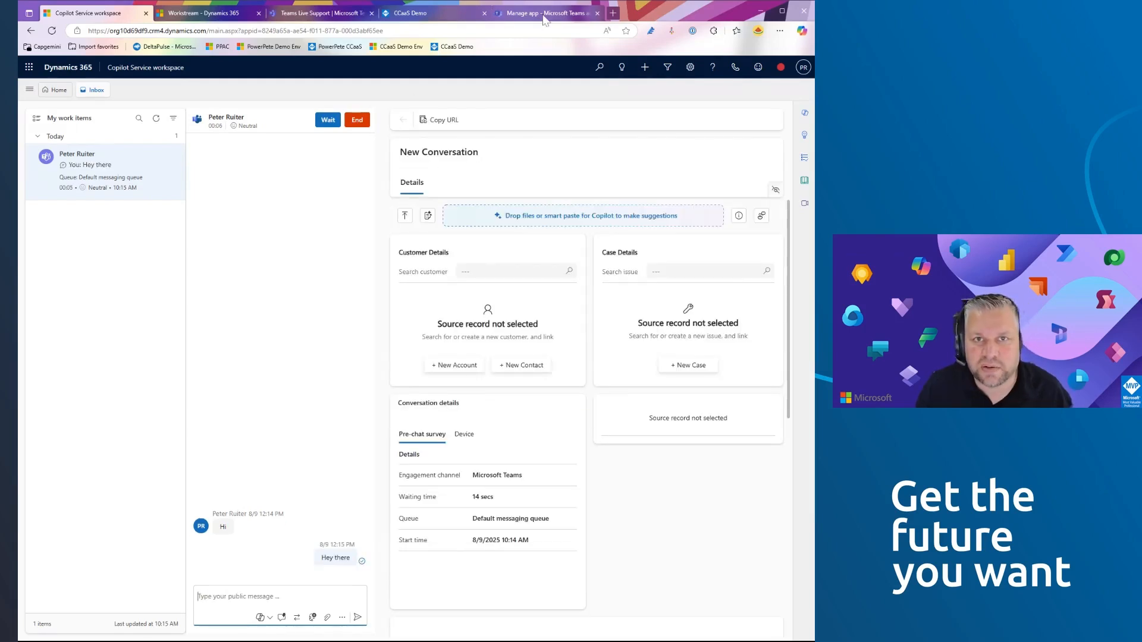
Check the representative's reply and the file attachment options in the Teams Live Support chat, and return to Copilot Service workspace
click(305, 14)
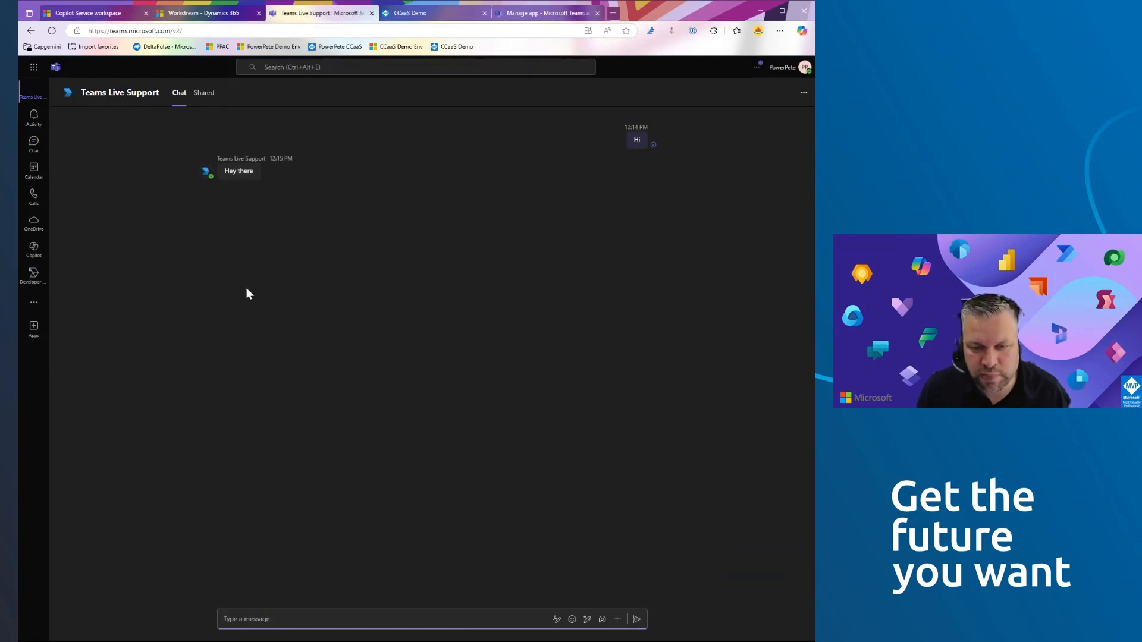
click(617, 619)
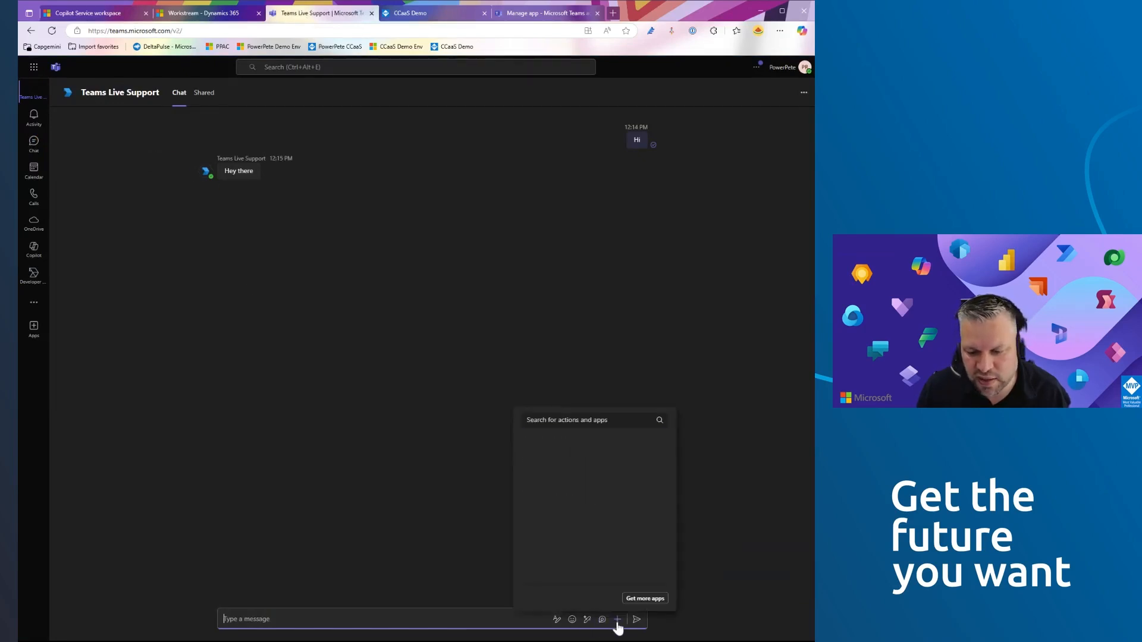
click(553, 443)
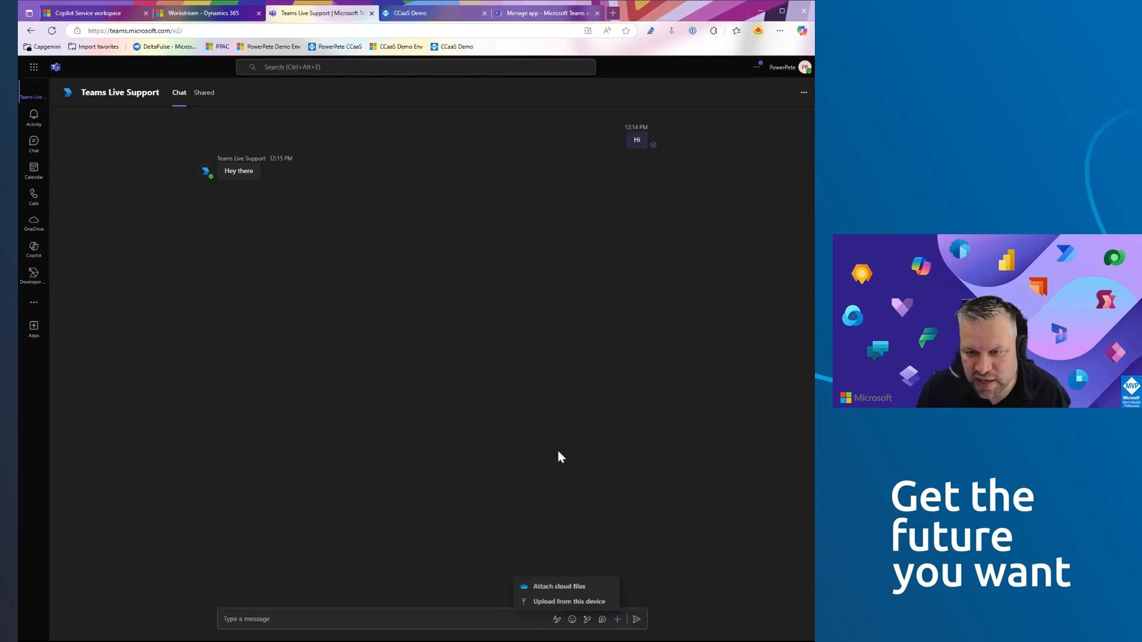
key(Escape)
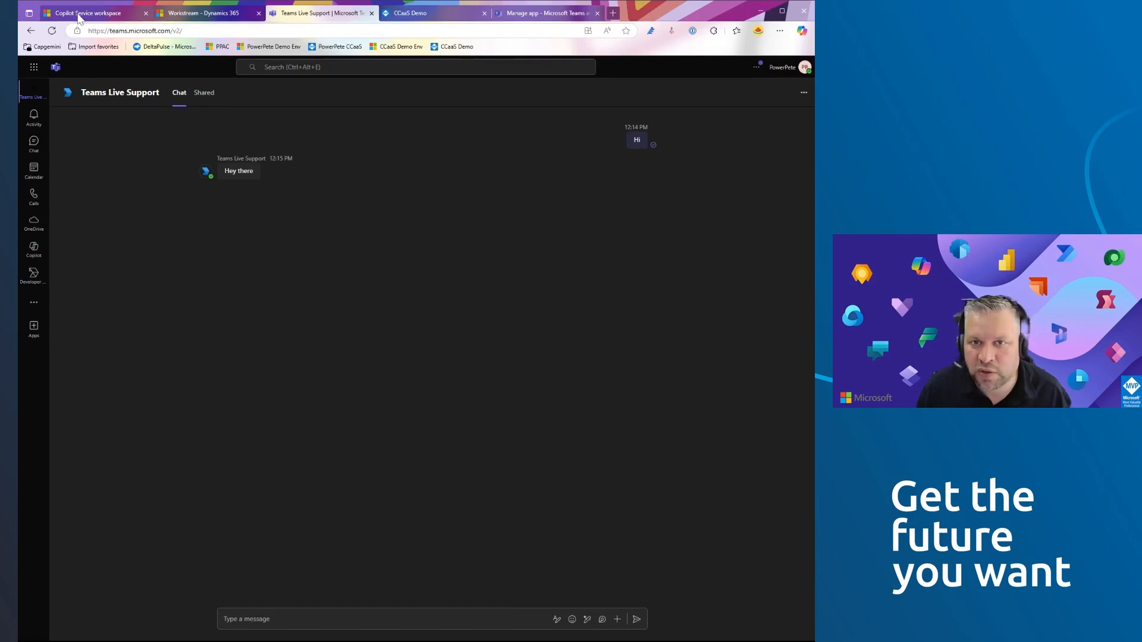
click(79, 15)
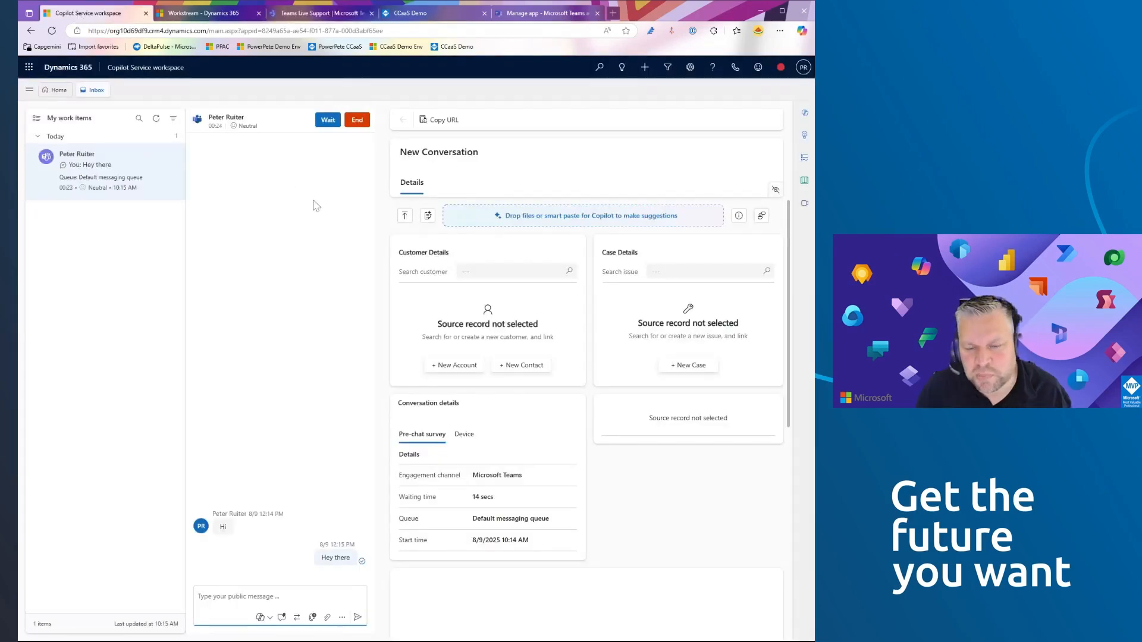